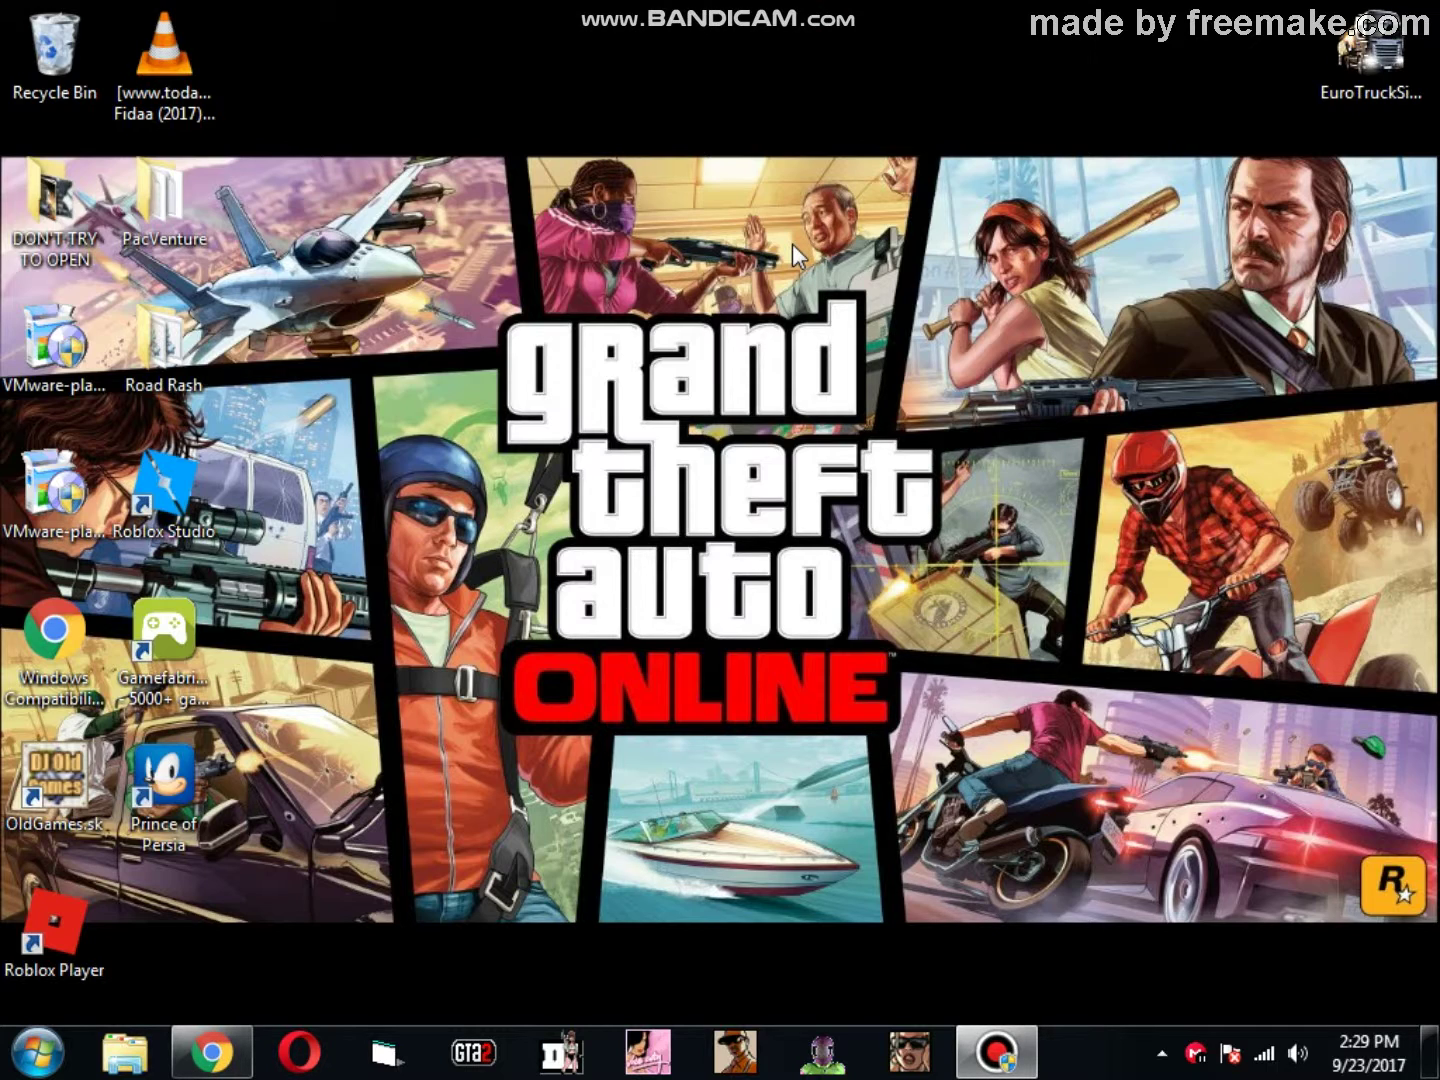
- Return to the BT Gamer Euro Truck Simulator 2 post and follow its 'here' download link
left_click(211, 1015)
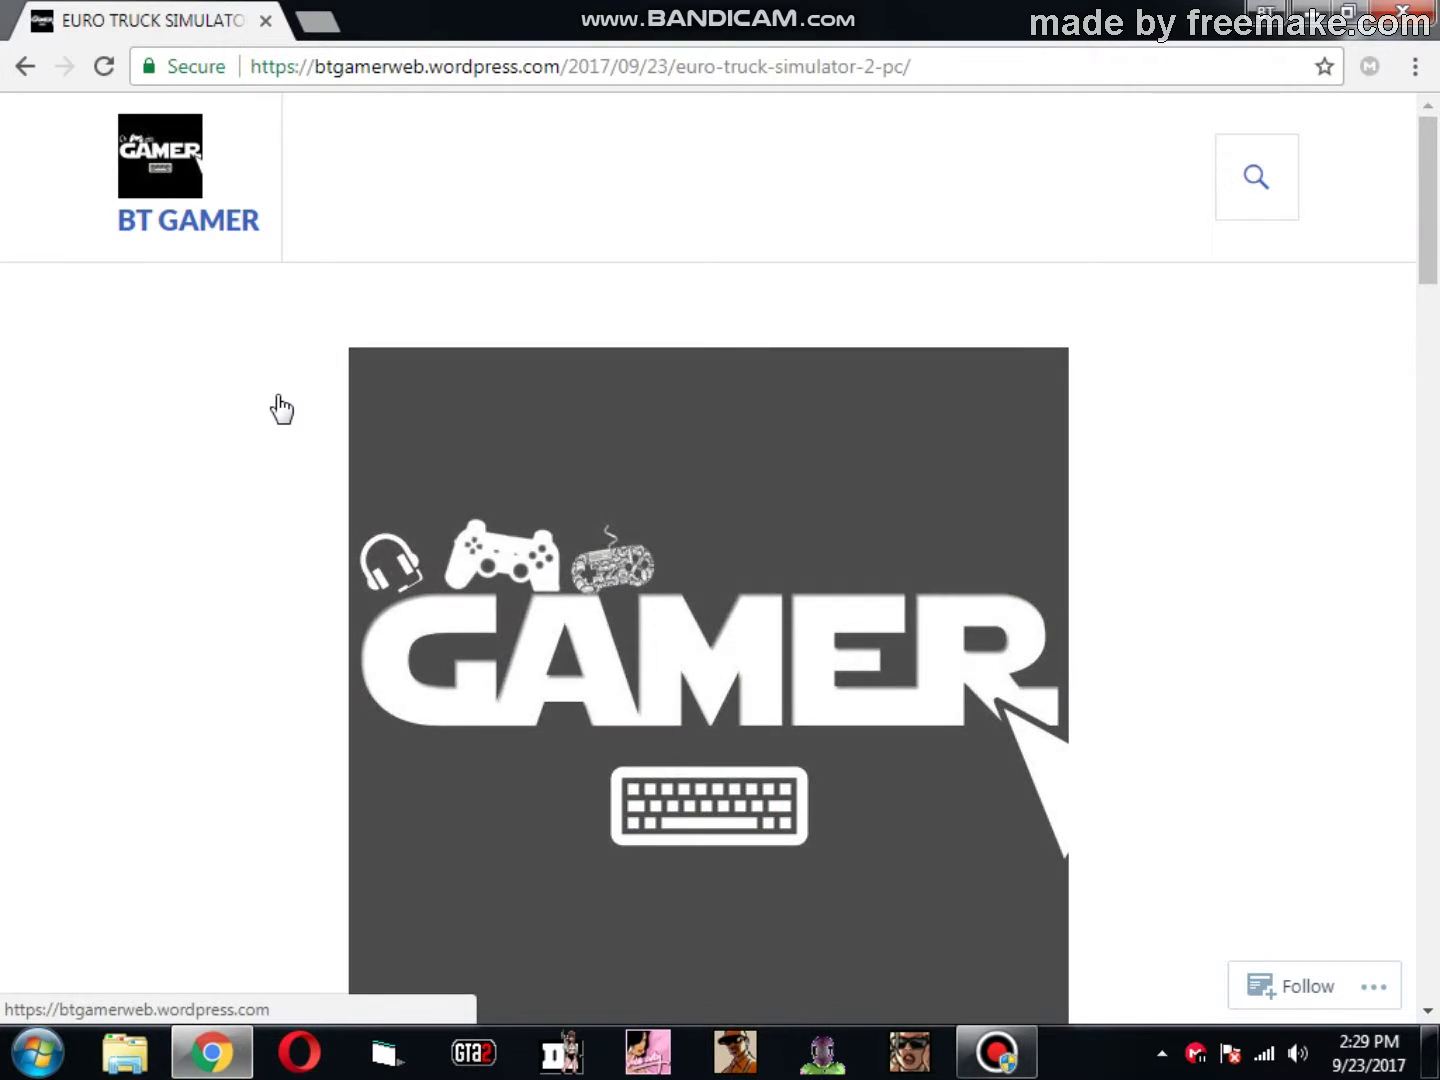
scroll(282, 407, "down", 5)
scroll(281, 407, "down", 4)
scroll(282, 405, "down", 1)
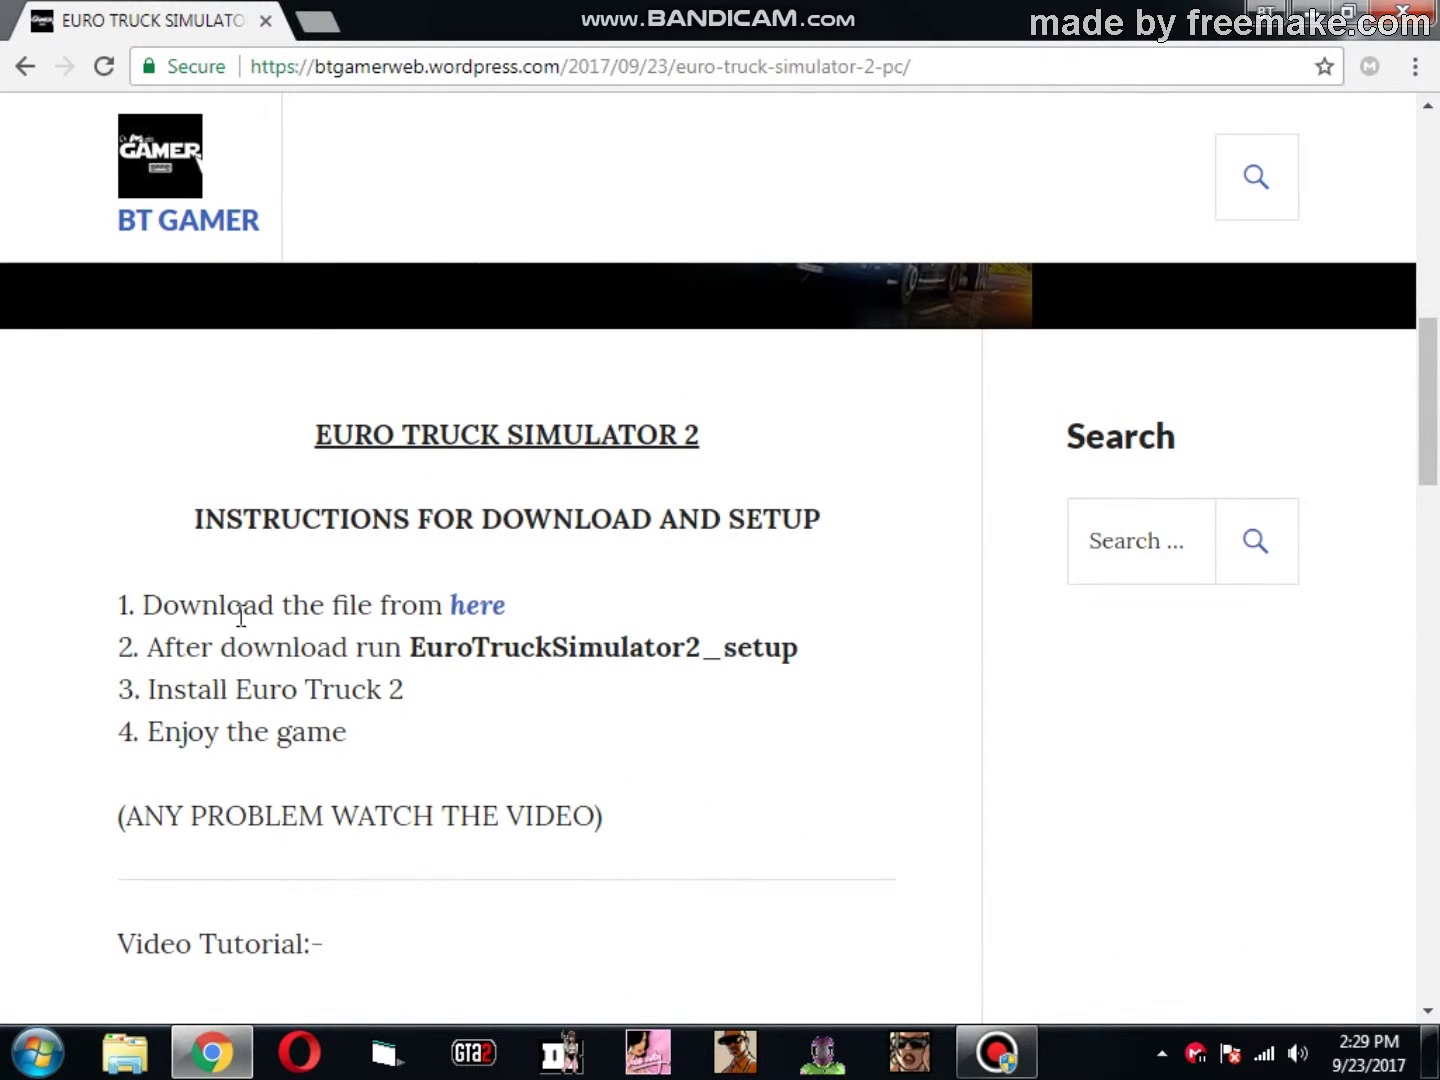
left_click(472, 610)
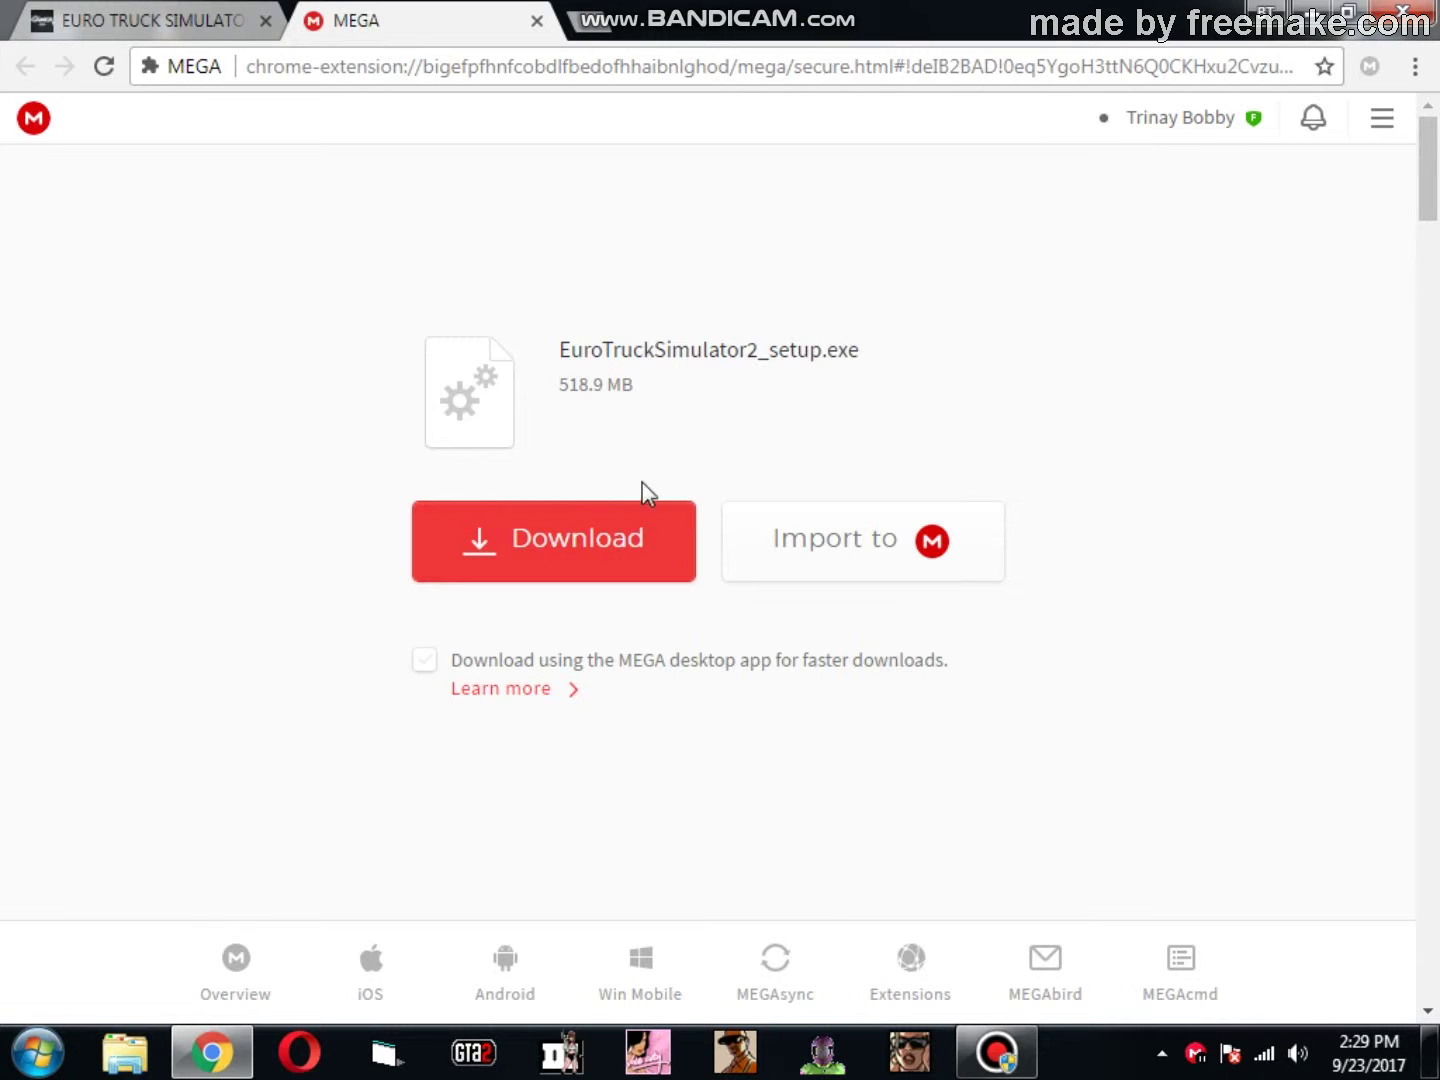
- Start and pause the EuroTruckSimulator2_setup.exe download in MEGA, then close Chrome
left_click(480, 551)
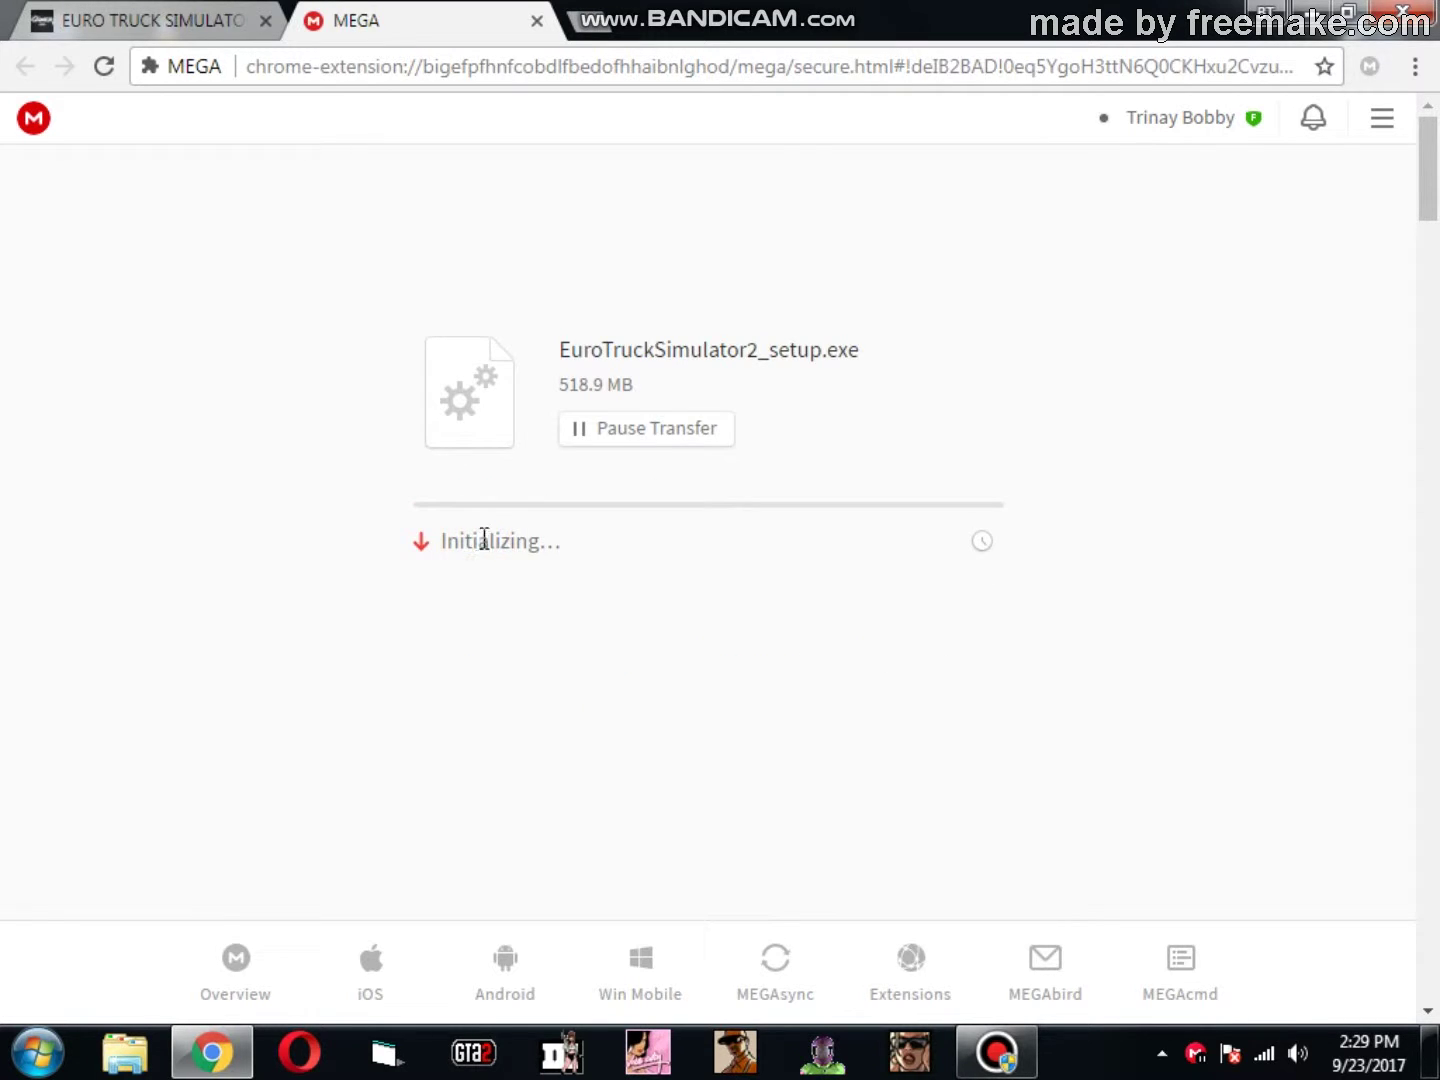
left_click(580, 454)
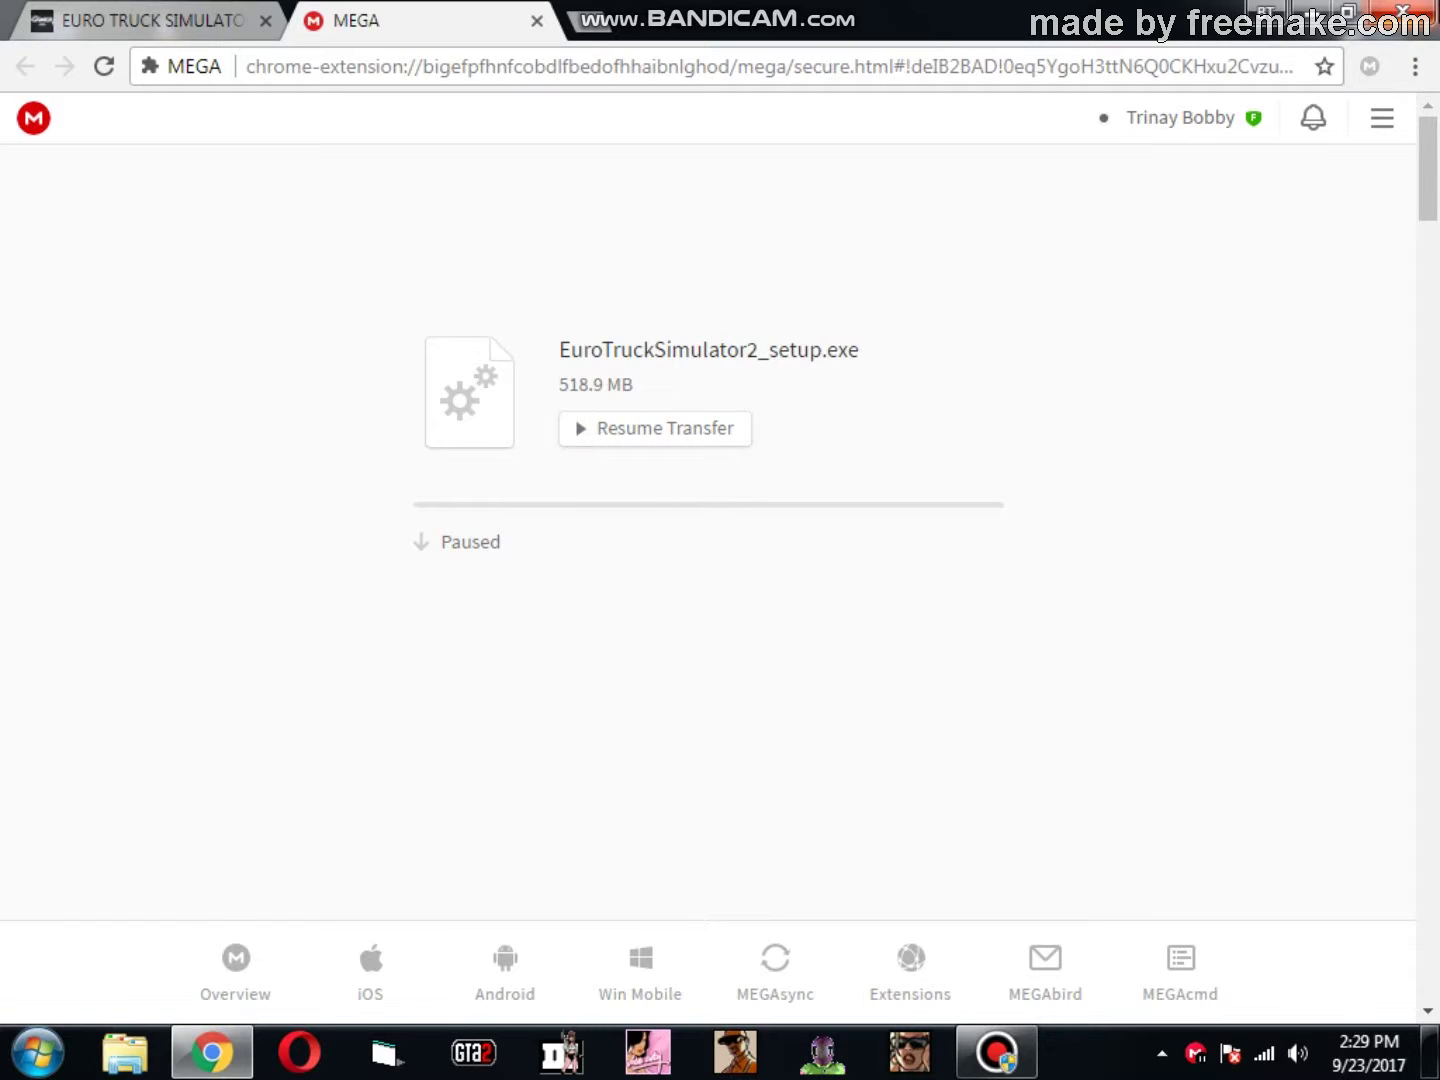
left_click(1403, 11)
- Leave the download site, move EuroTruckSimulator2_setup to the desktop centre, and launch it
left_click(814, 220)
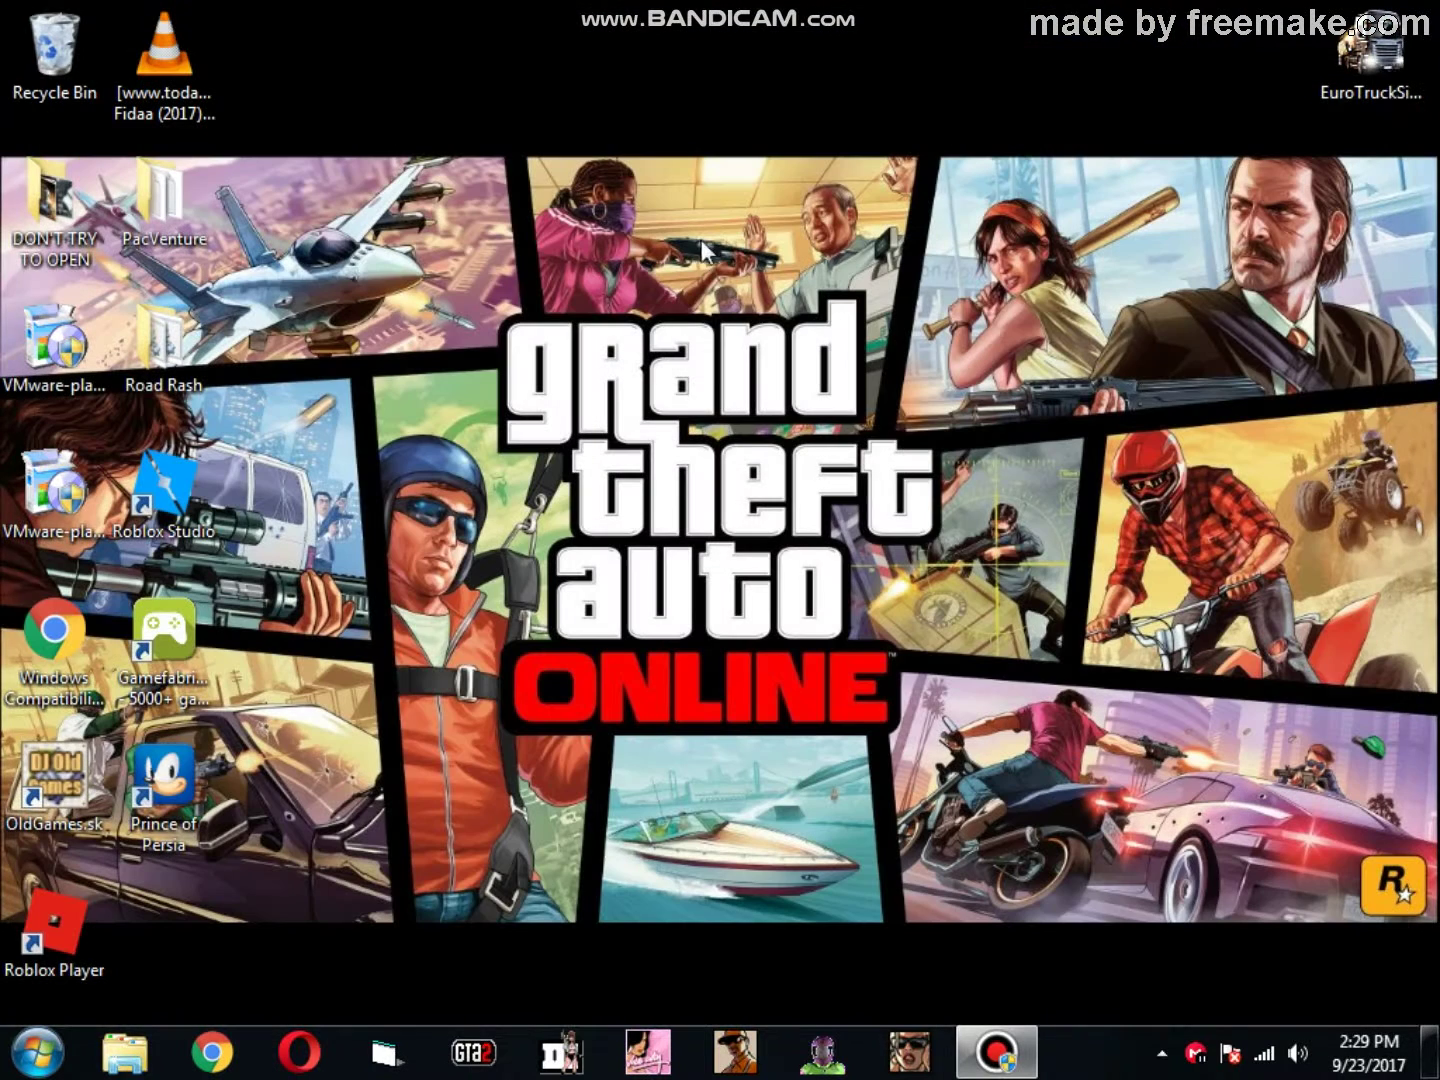
left_click_drag(1373, 51, 720, 484)
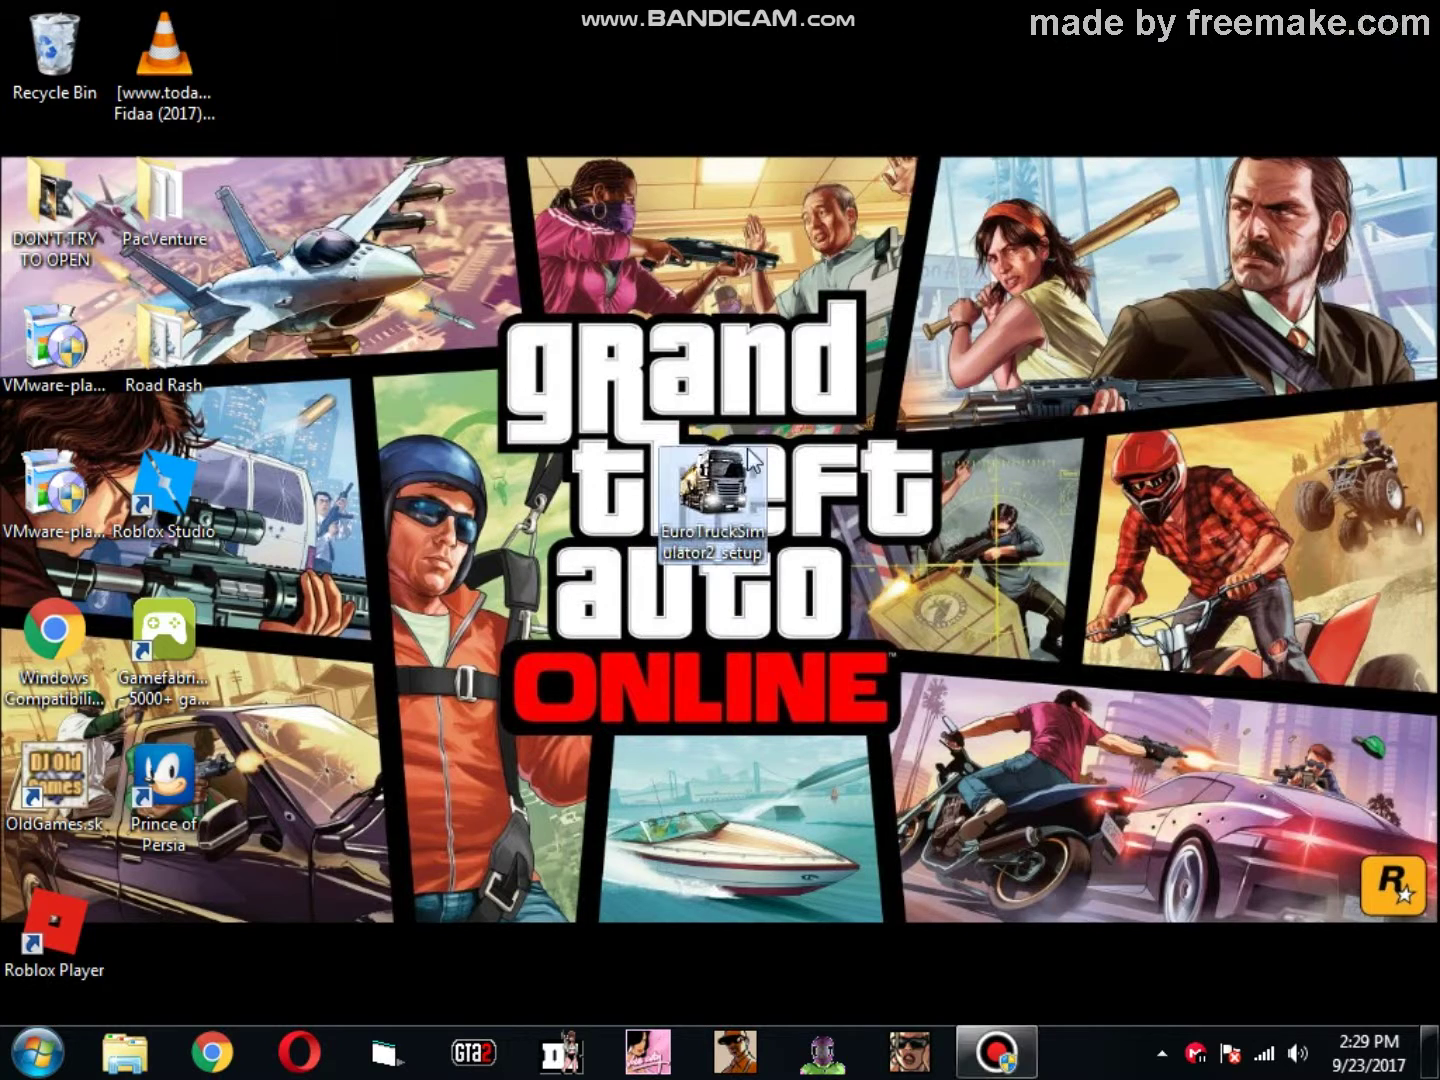
left_click(973, 17)
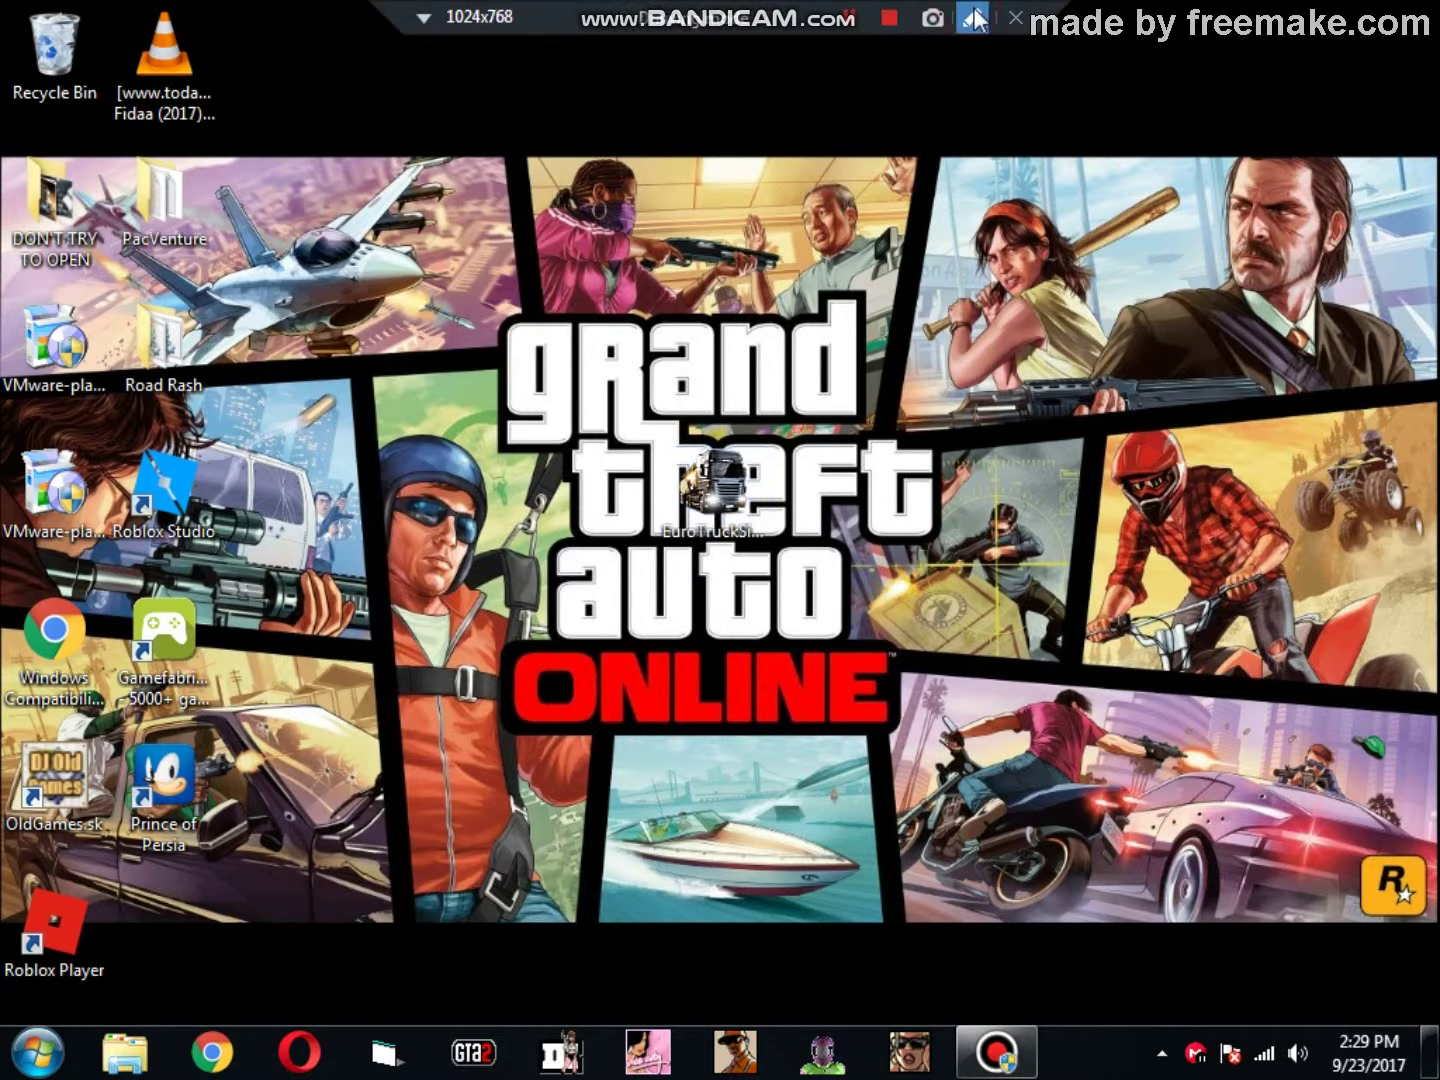
left_click_drag(644, 412, 786, 554)
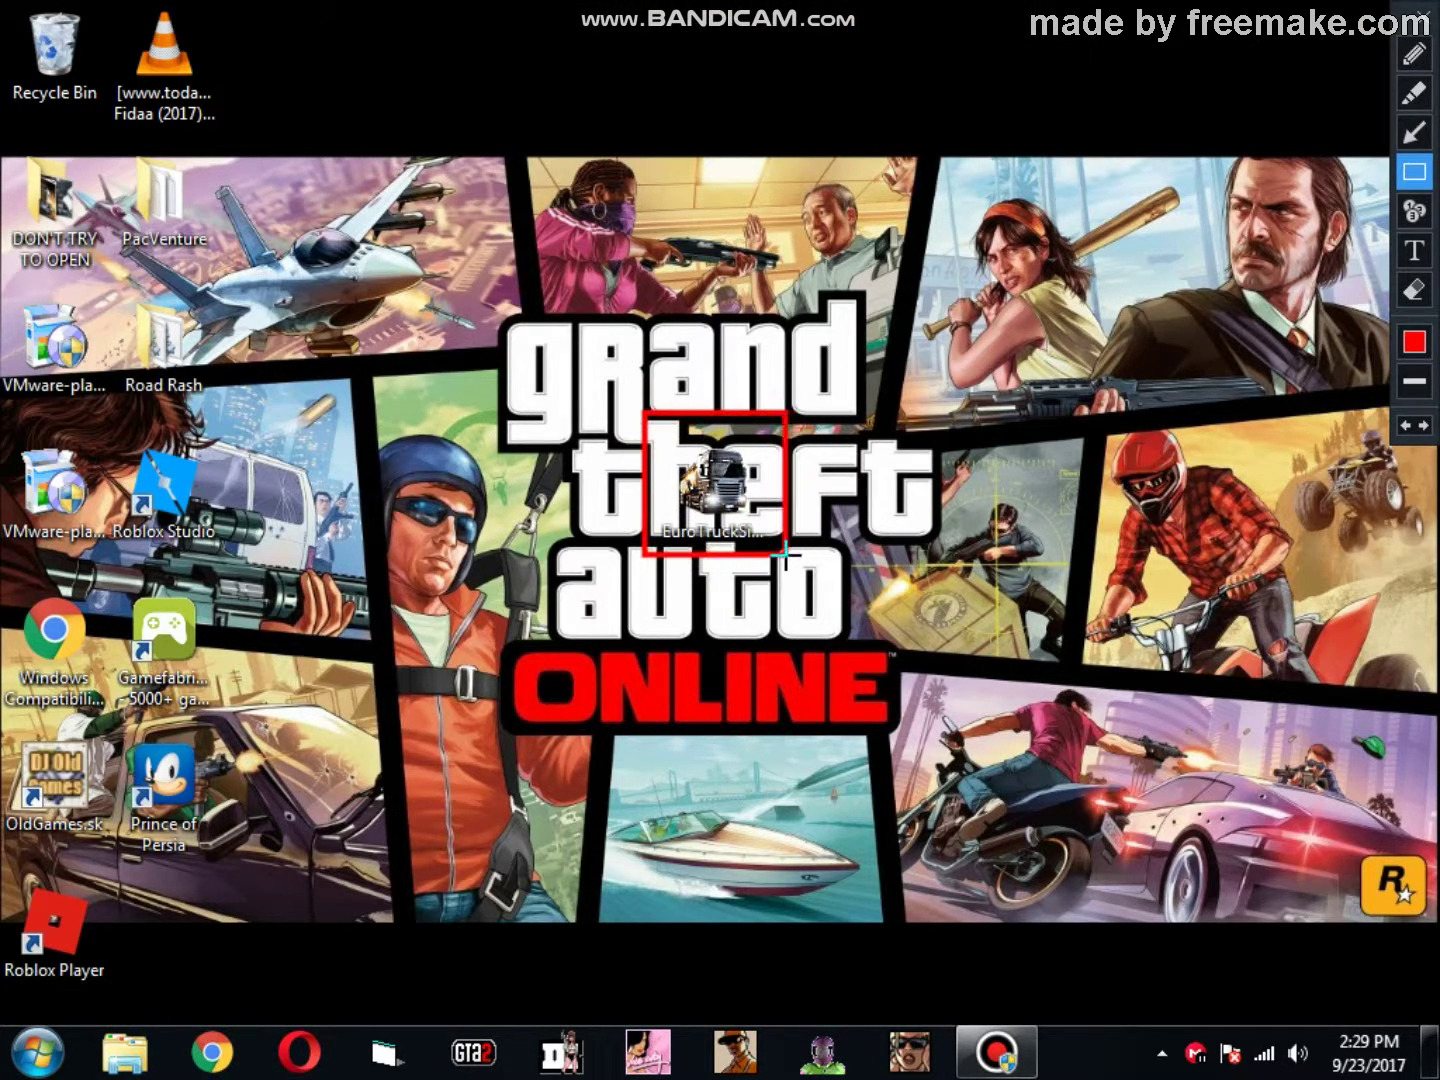
left_click(1421, 15)
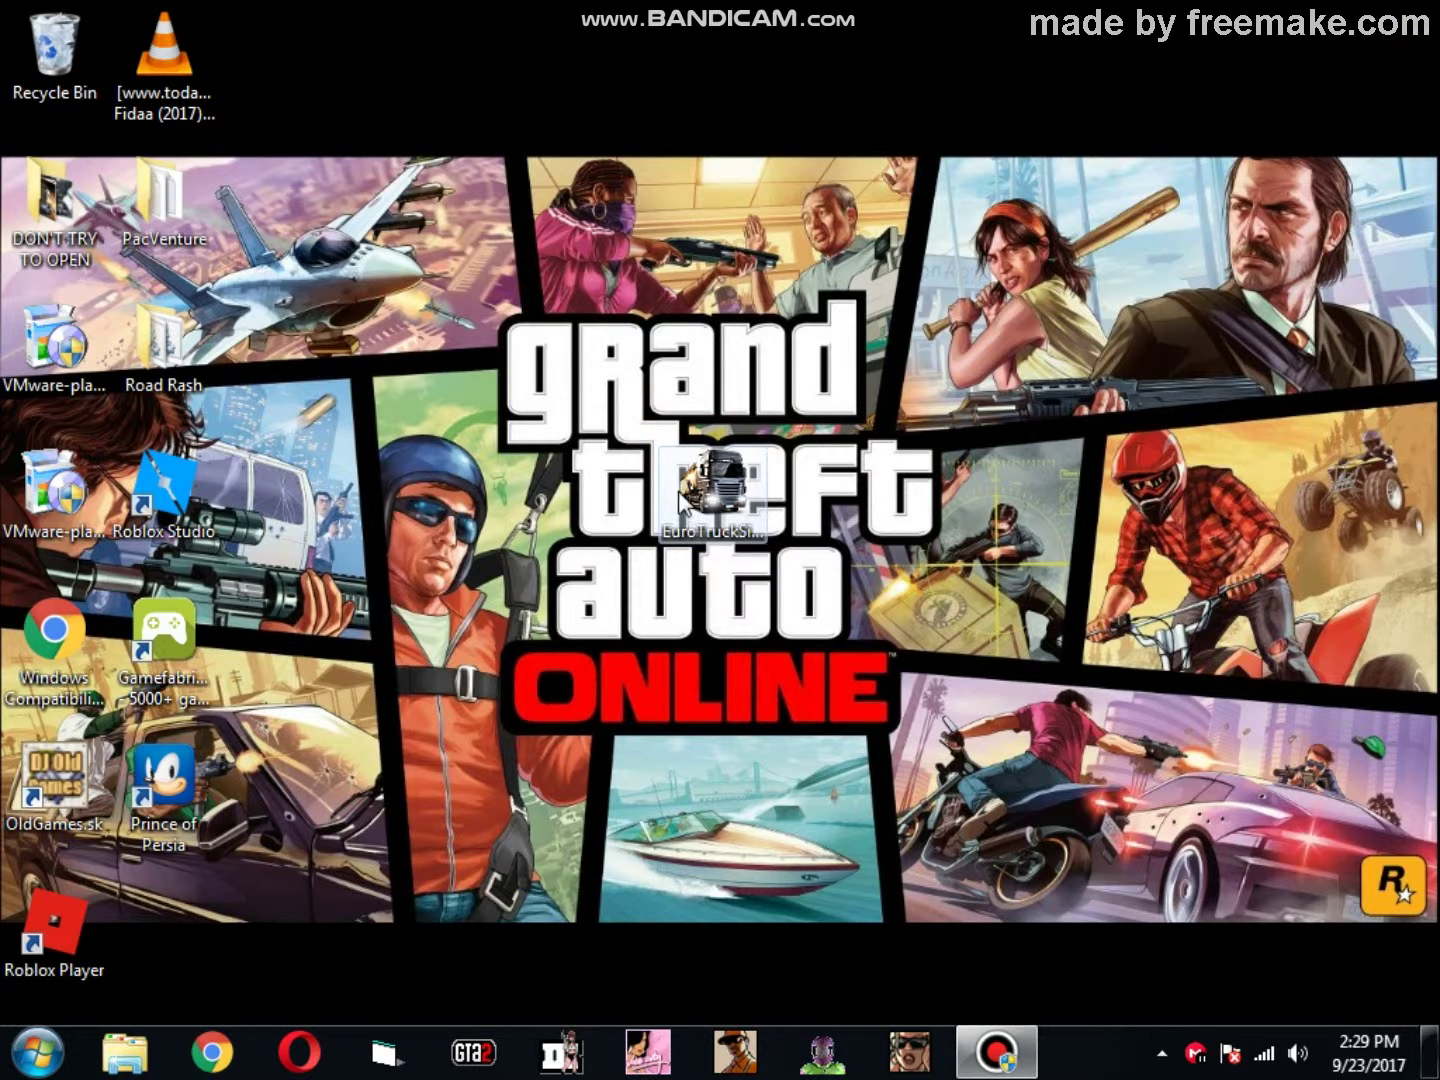
double_click(742, 486)
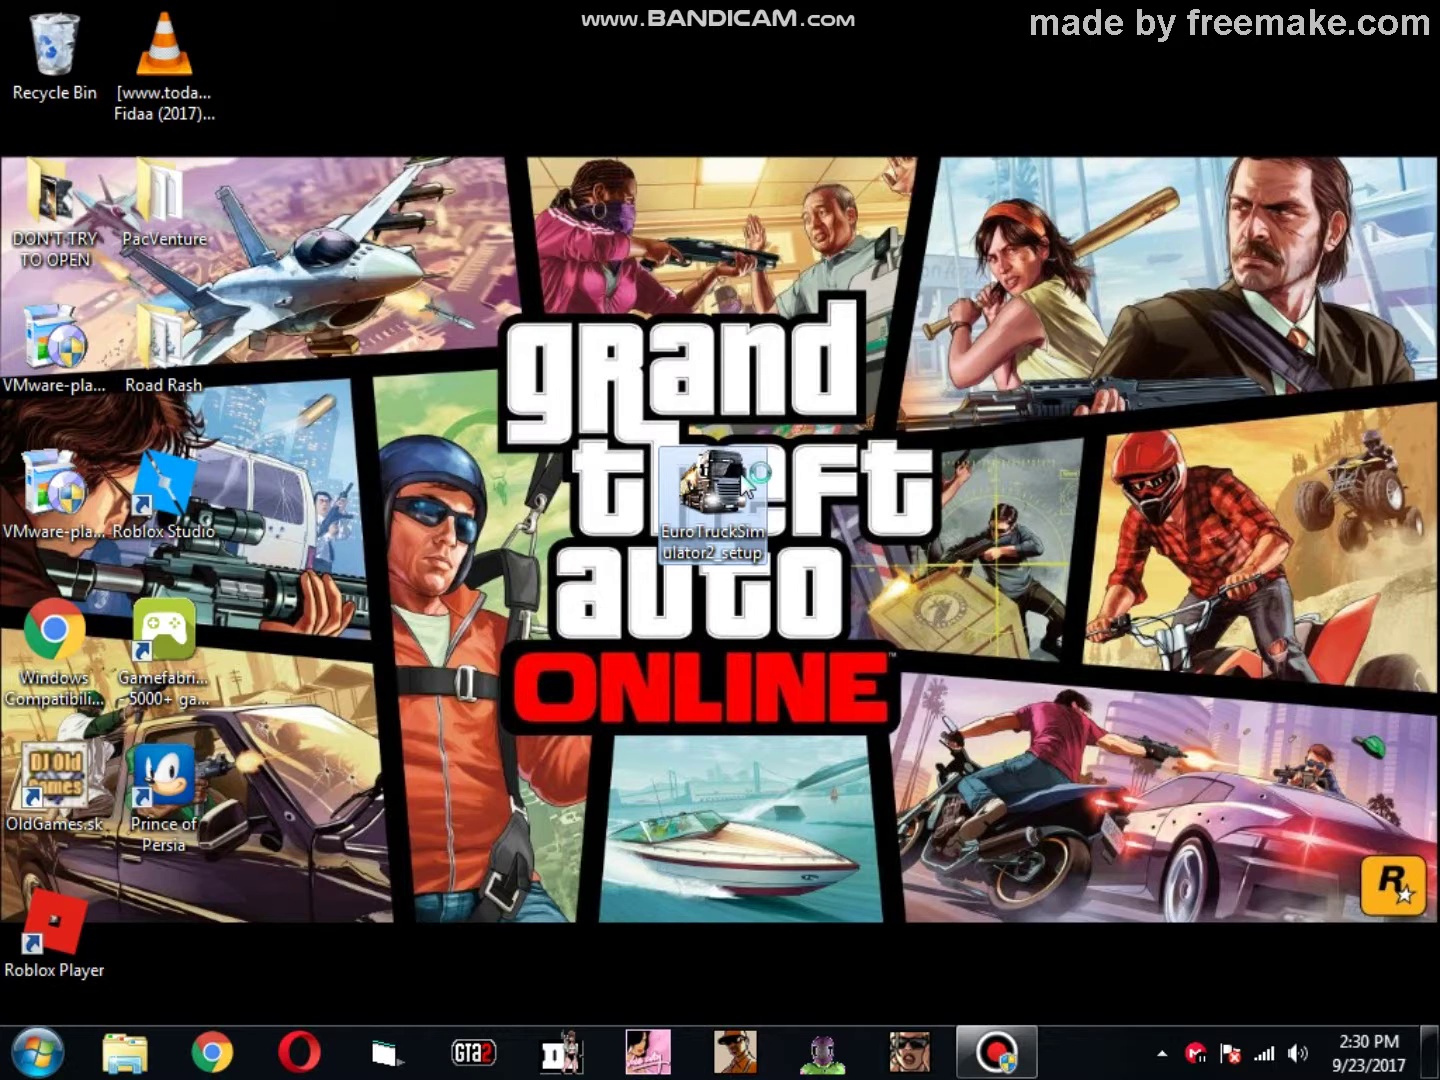
- Run and allow the setup file, keeping English as the setup language
double_click(747, 478)
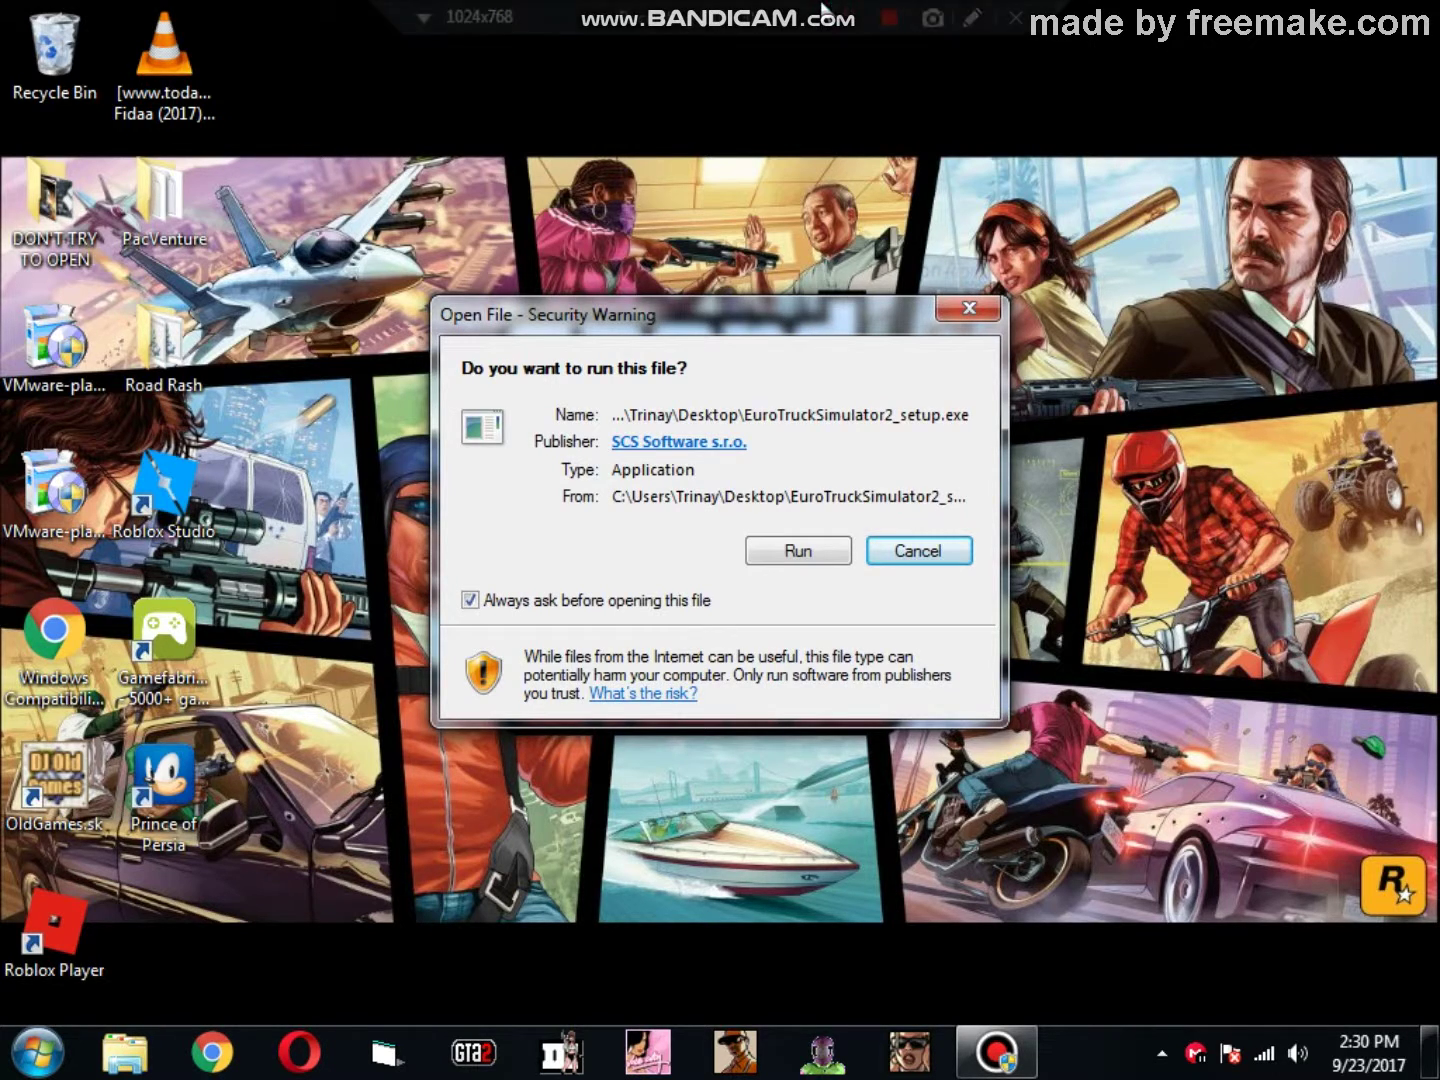
left_click(787, 551)
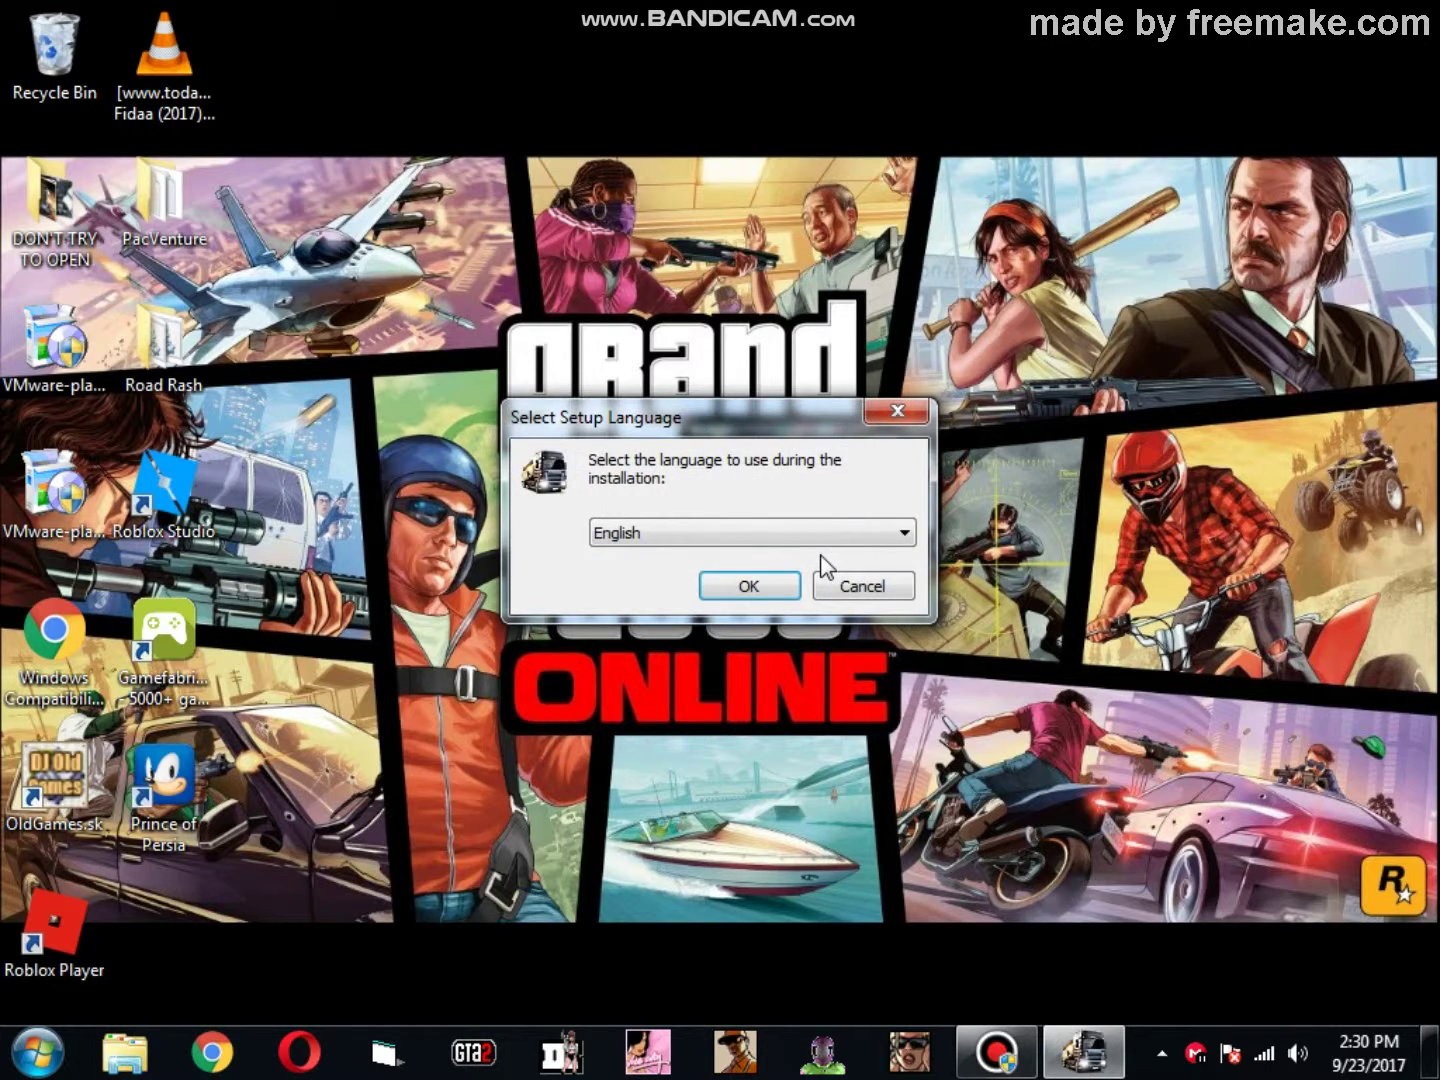
left_click(743, 587)
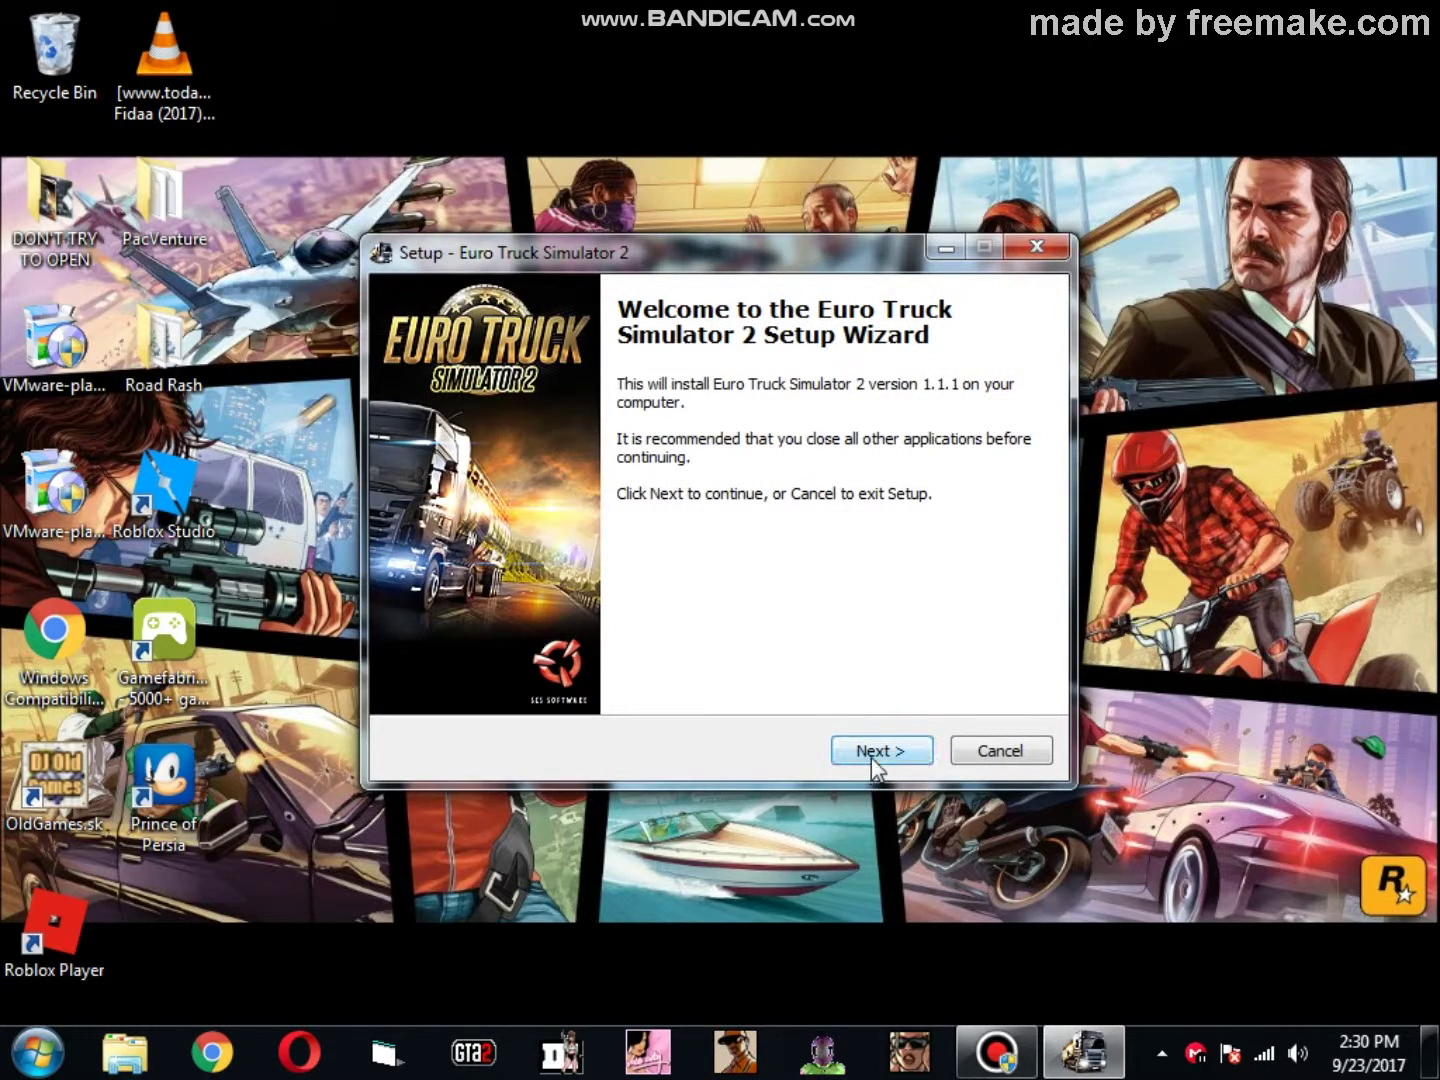
- Install into C:\Program Files\Euro Truck Simulator 2 with launch-after-setup unchecked
left_click(873, 762)
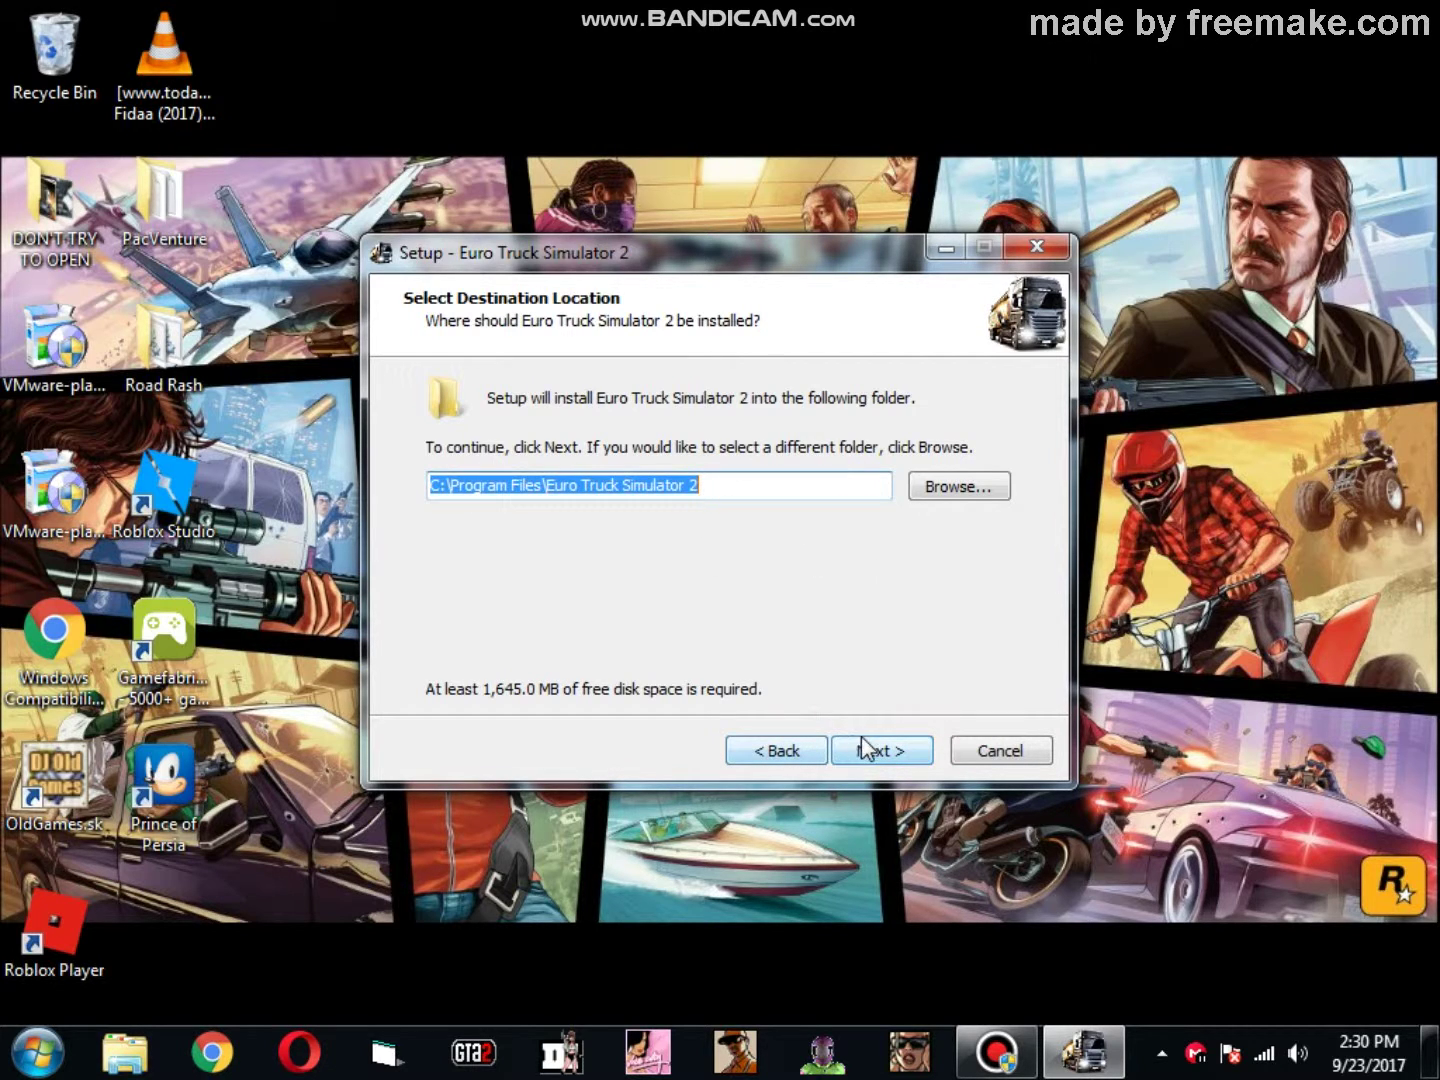
left_click(874, 760)
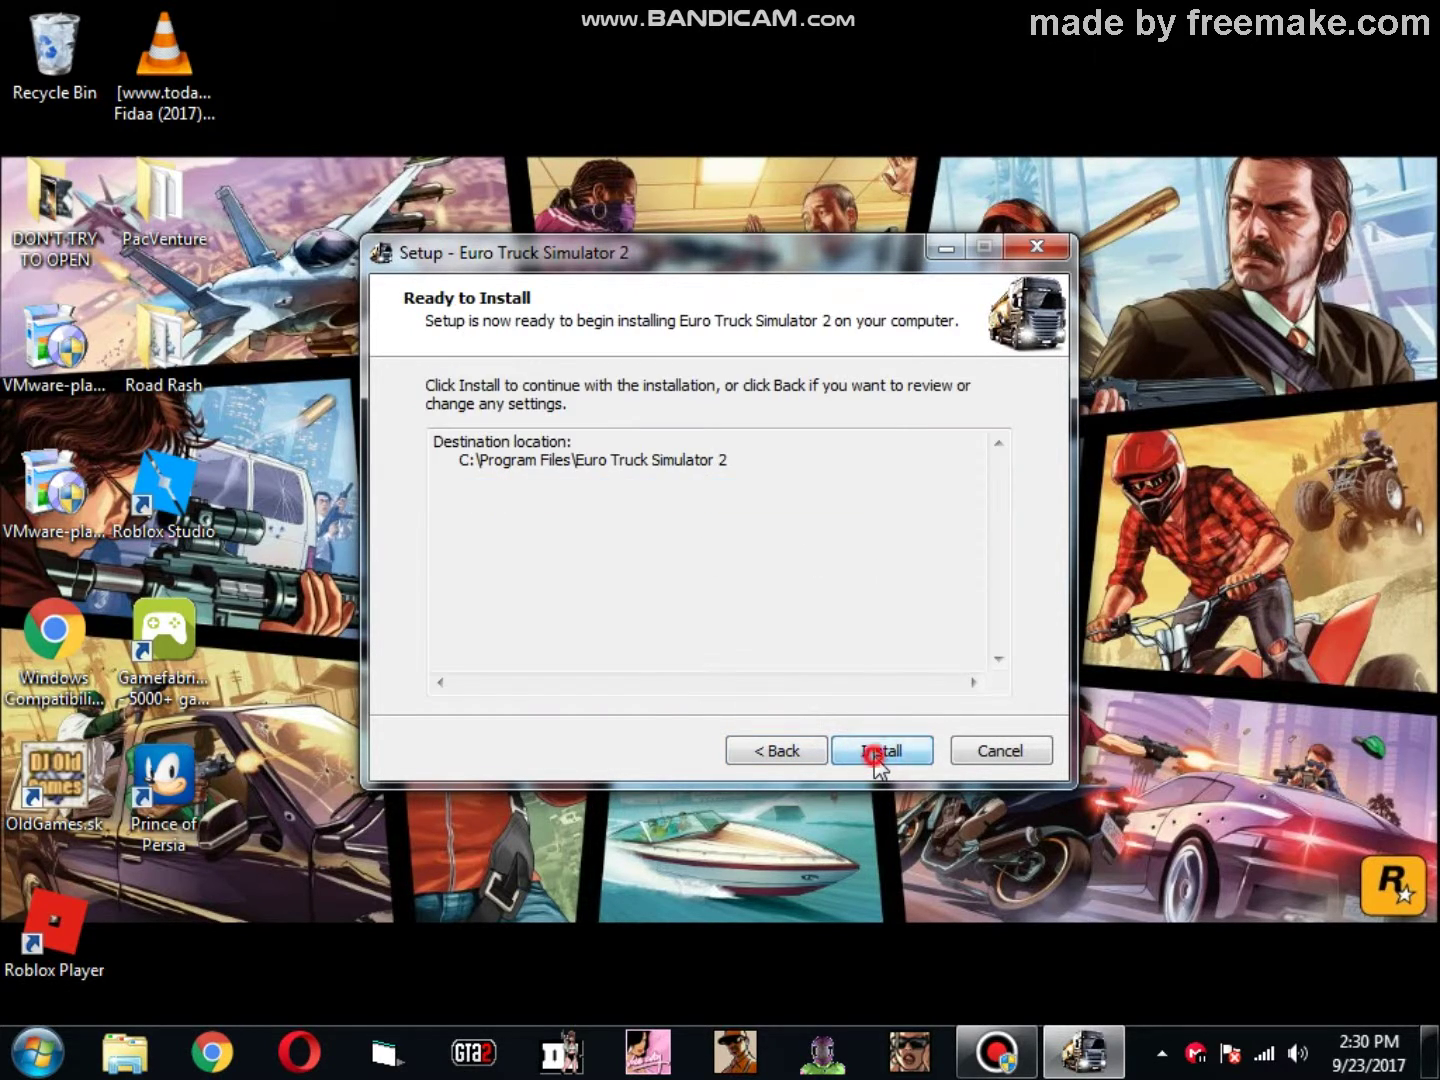
left_click(874, 756)
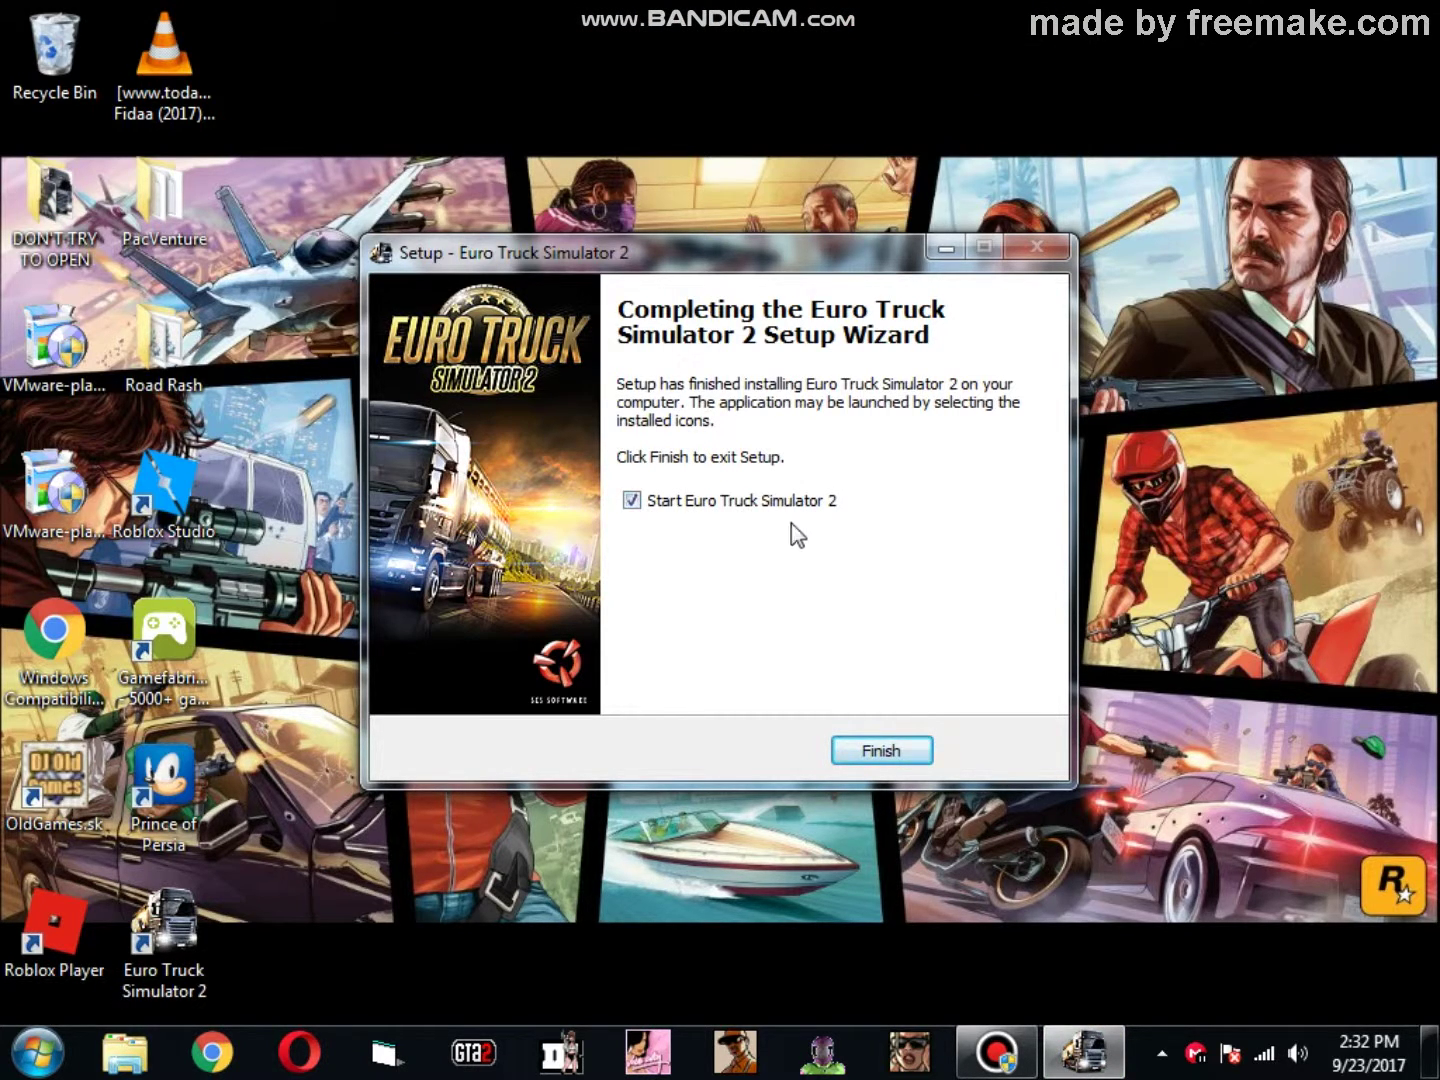
left_click(705, 512)
left_click(846, 749)
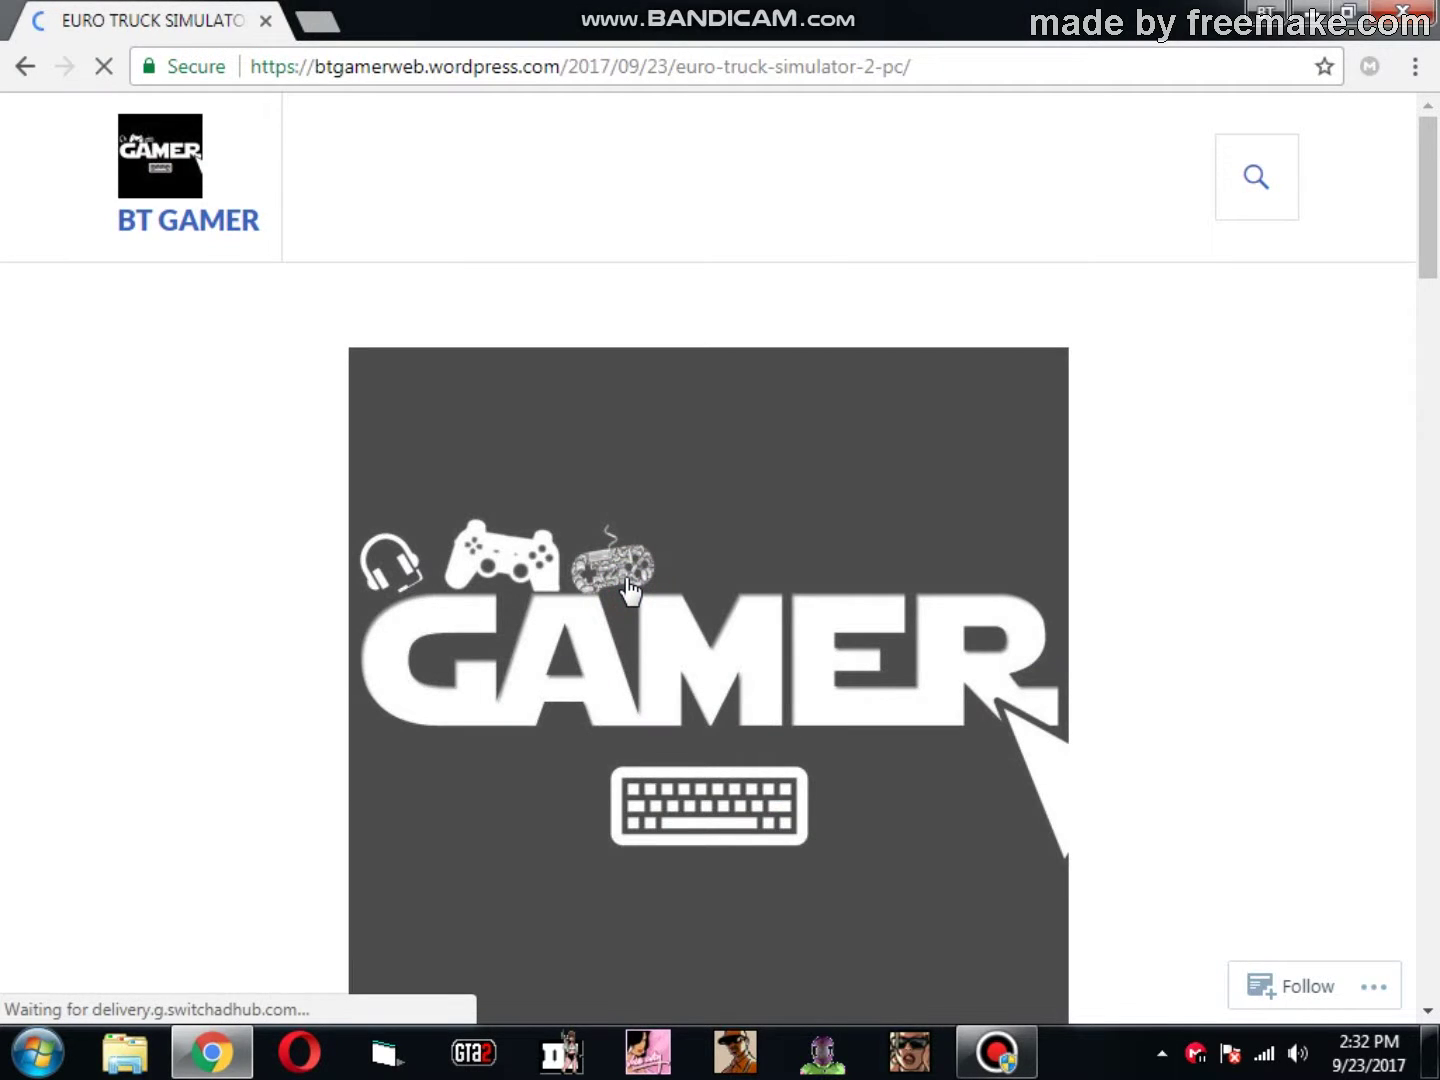
scroll(626, 580, "down", 3)
scroll(627, 571, "down", 4)
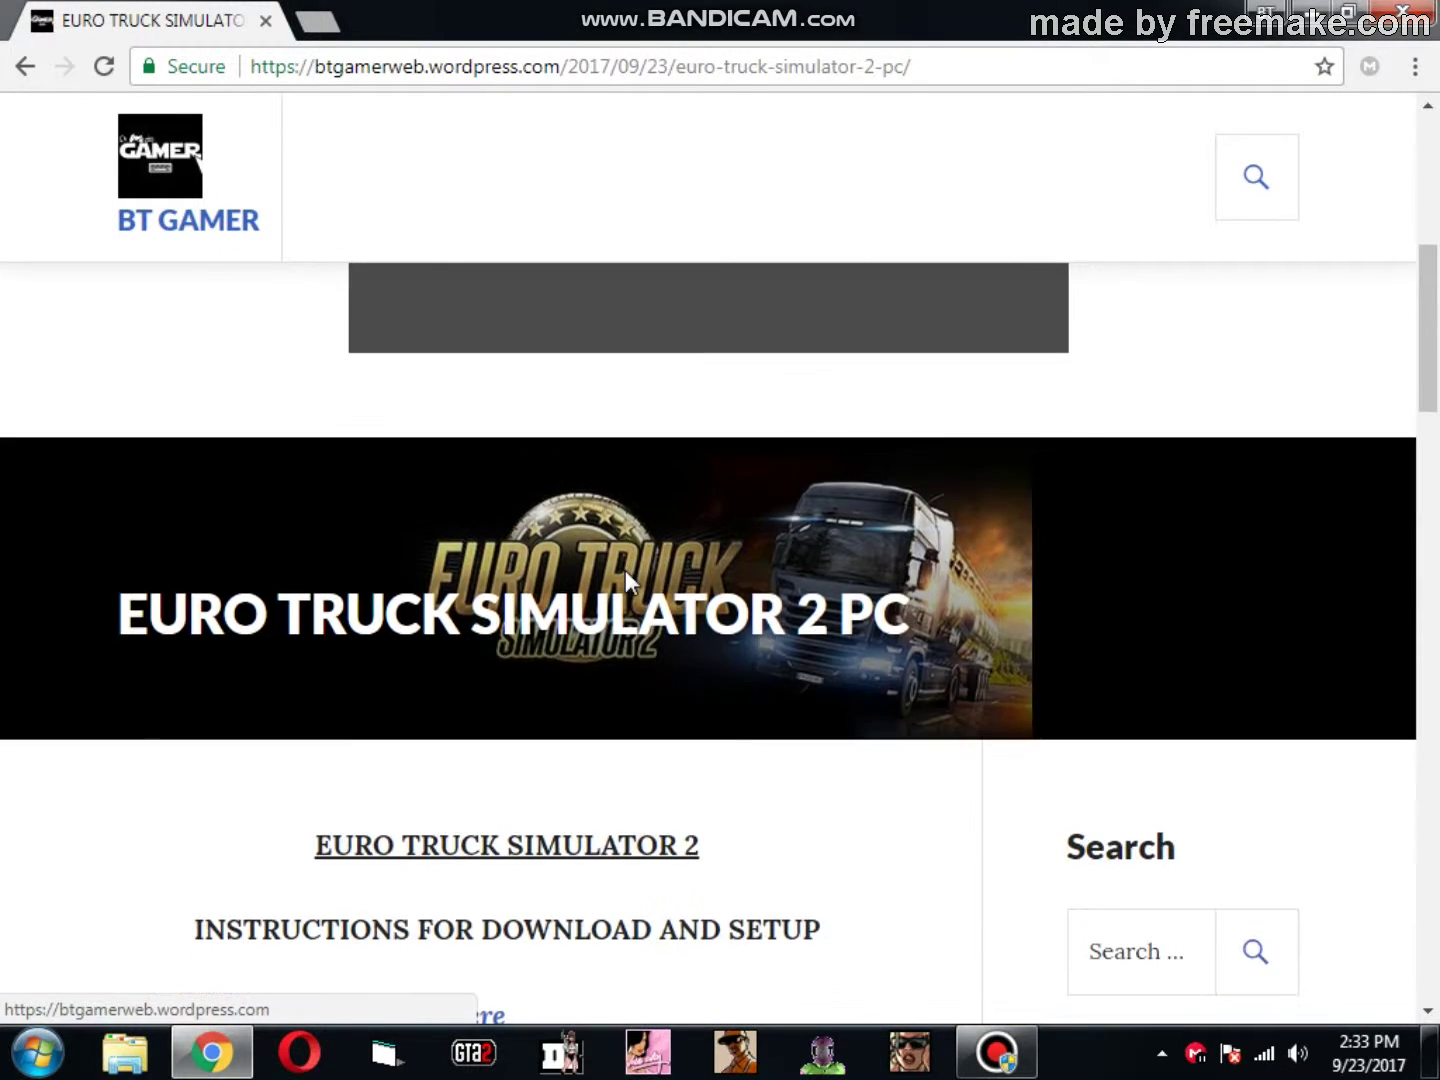
scroll(627, 572, "down", 3)
scroll(626, 570, "down", 5)
scroll(626, 570, "down", 2)
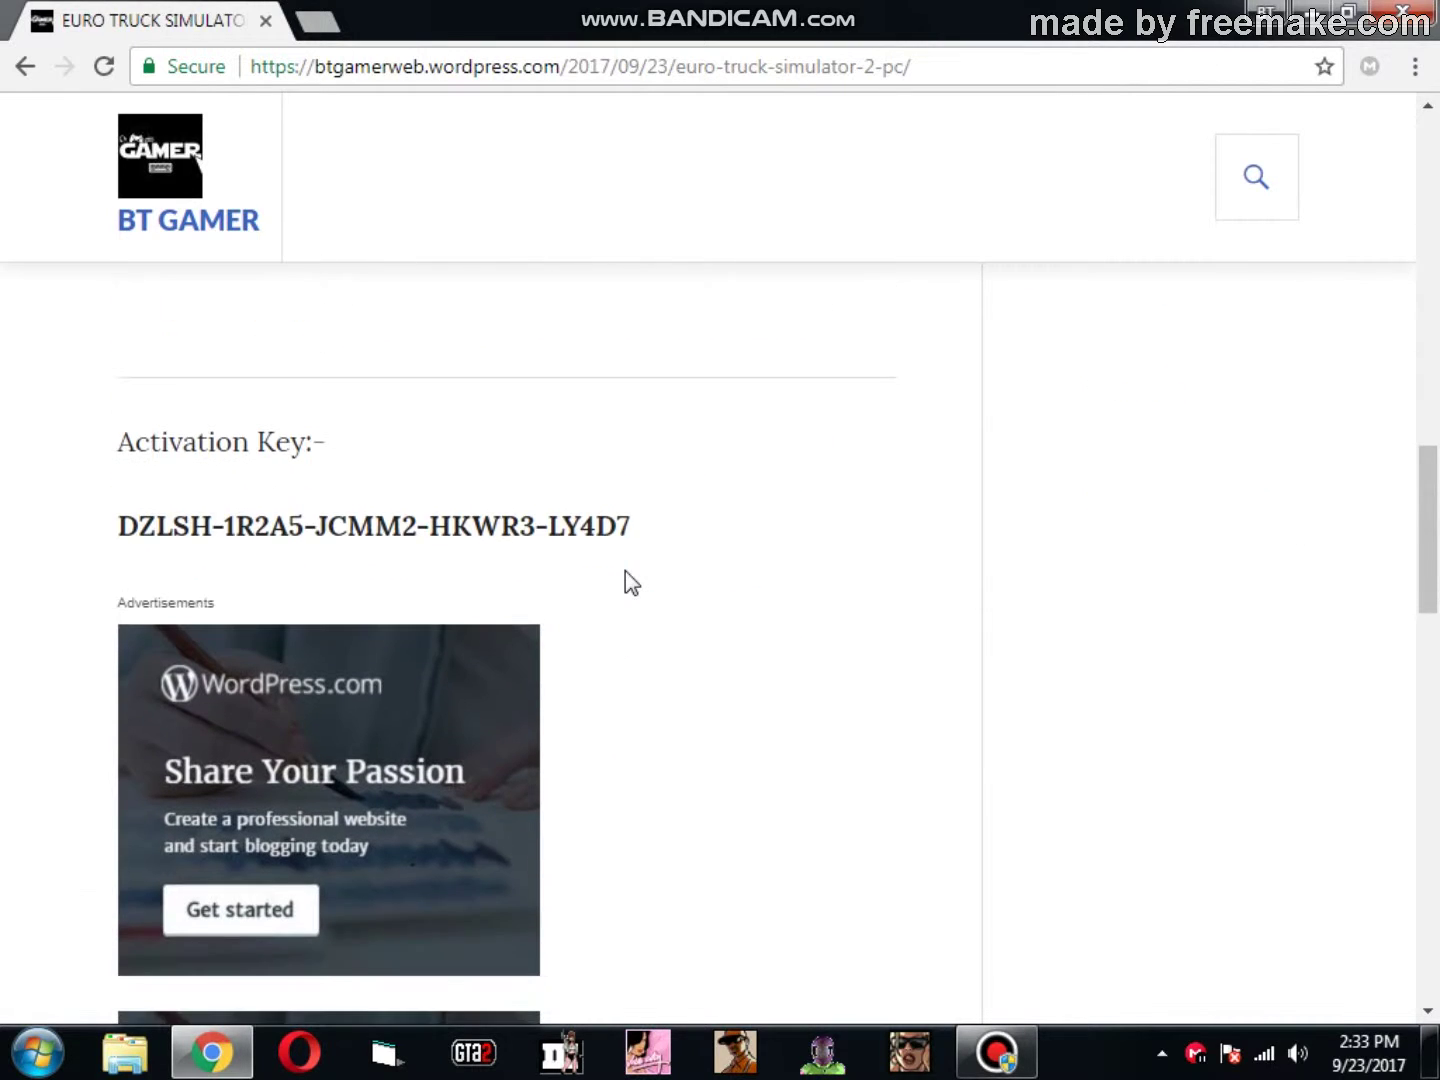
scroll(625, 571, "down", 1)
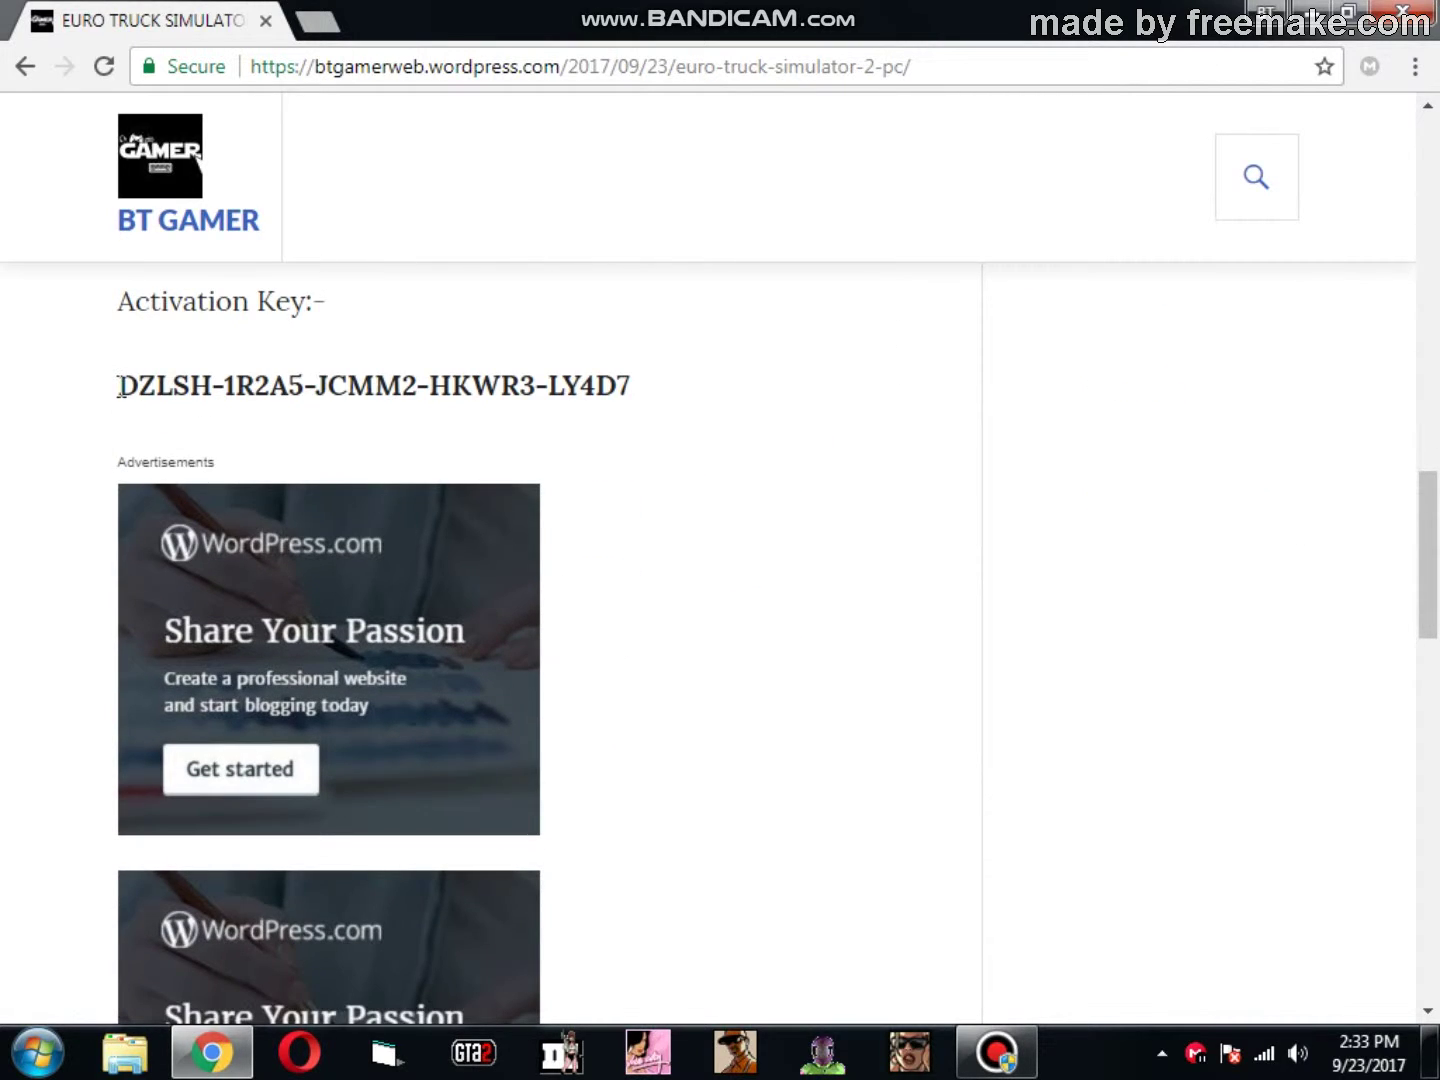
scroll(119, 389, "up", 2)
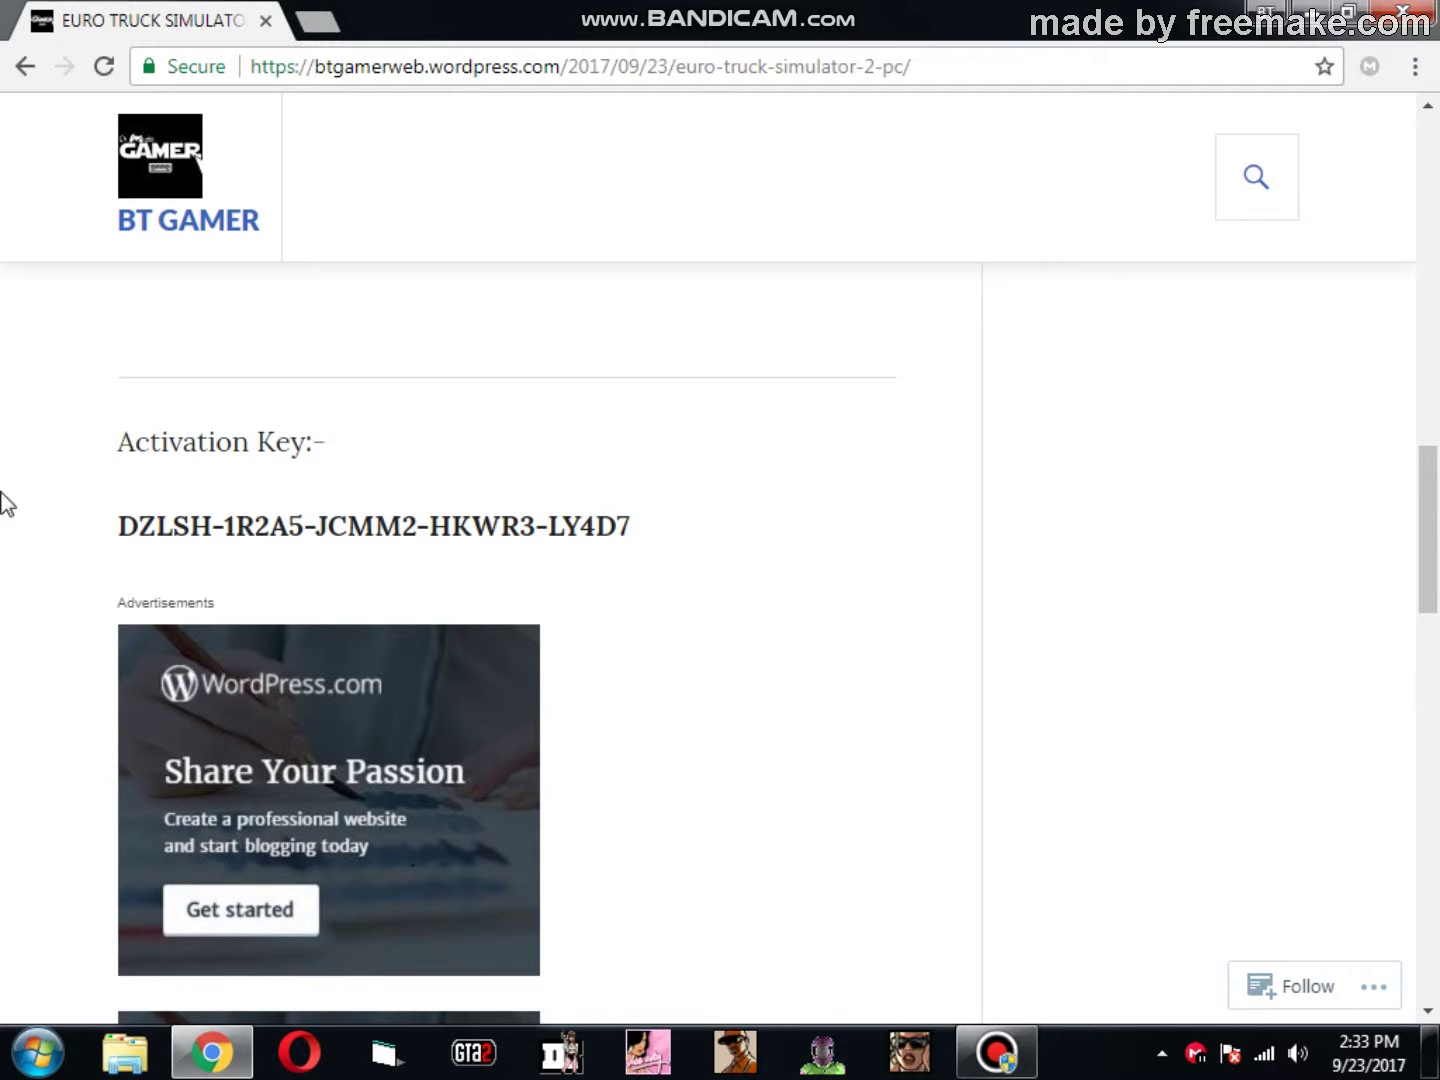
- Minimize Chrome and start Euro Truck Simulator 2 from its desktop shortcut
left_click(1305, 14)
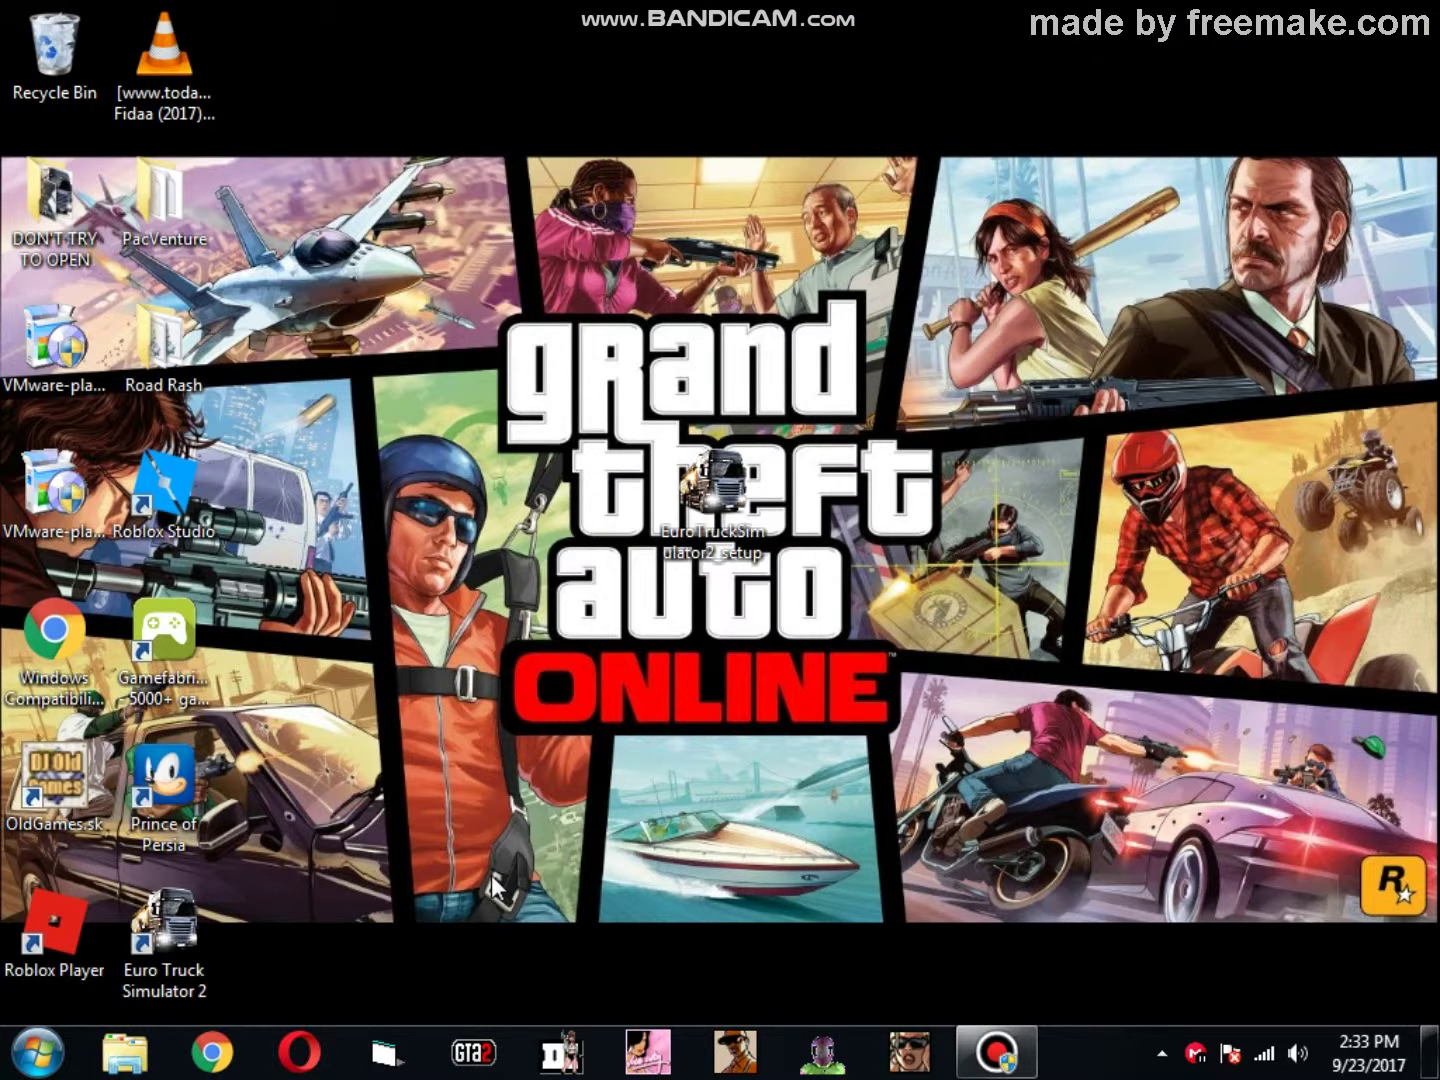
double_click(186, 944)
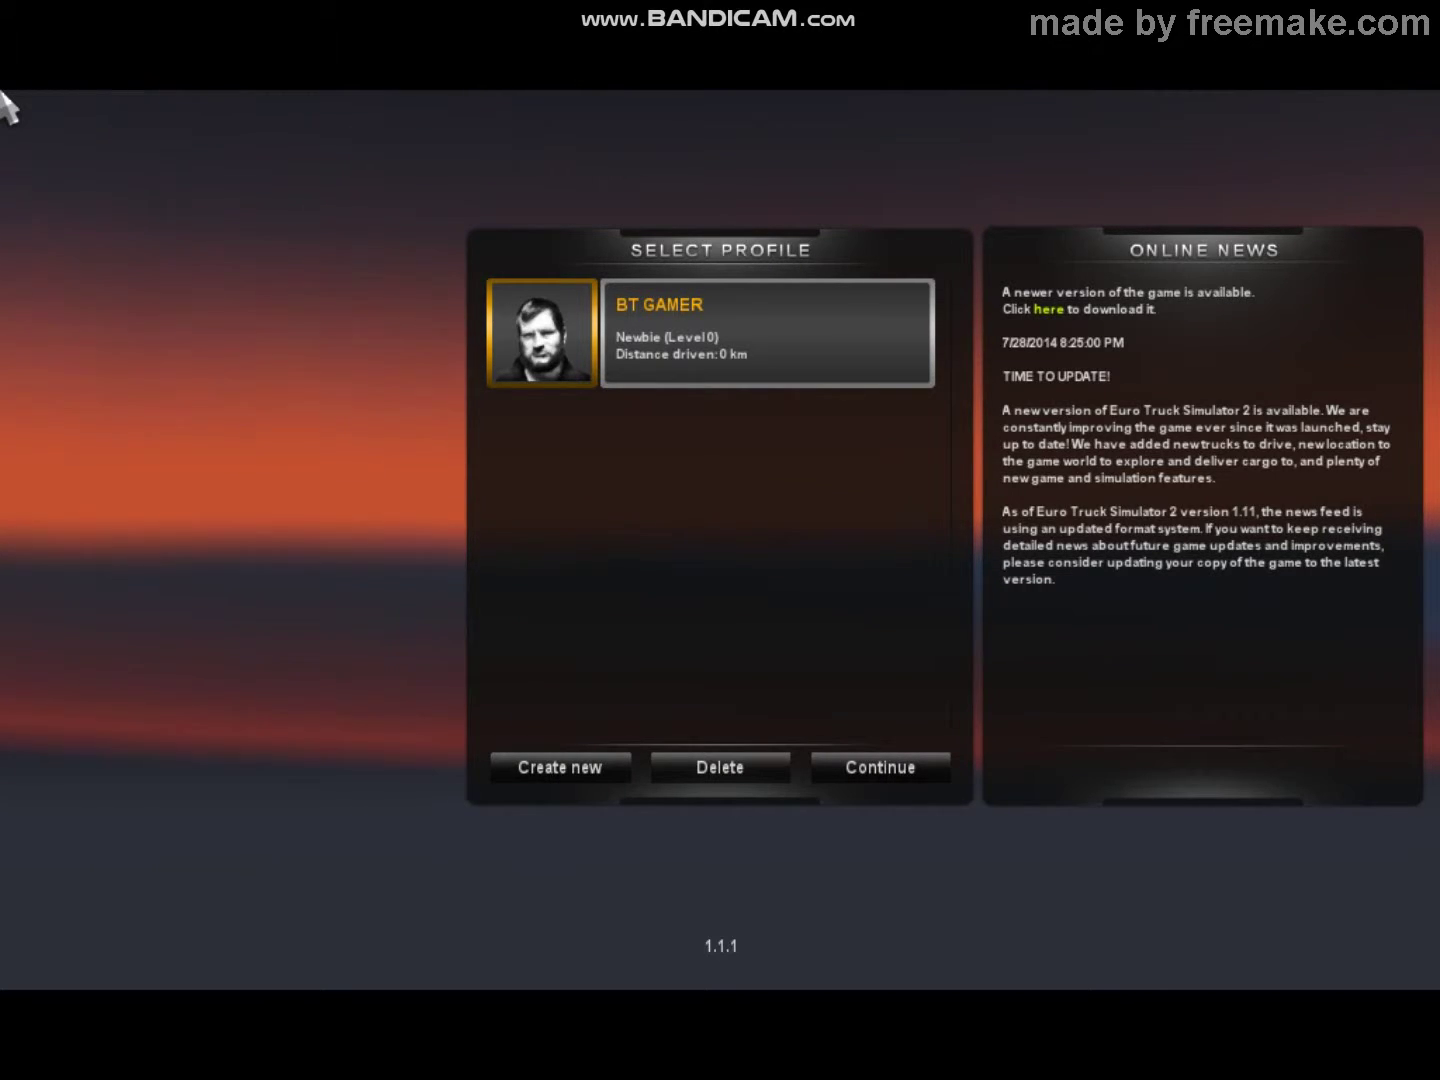
- Continue with the BT GAMER profile and wait for the in-cab tutorial to load
left_click(855, 777)
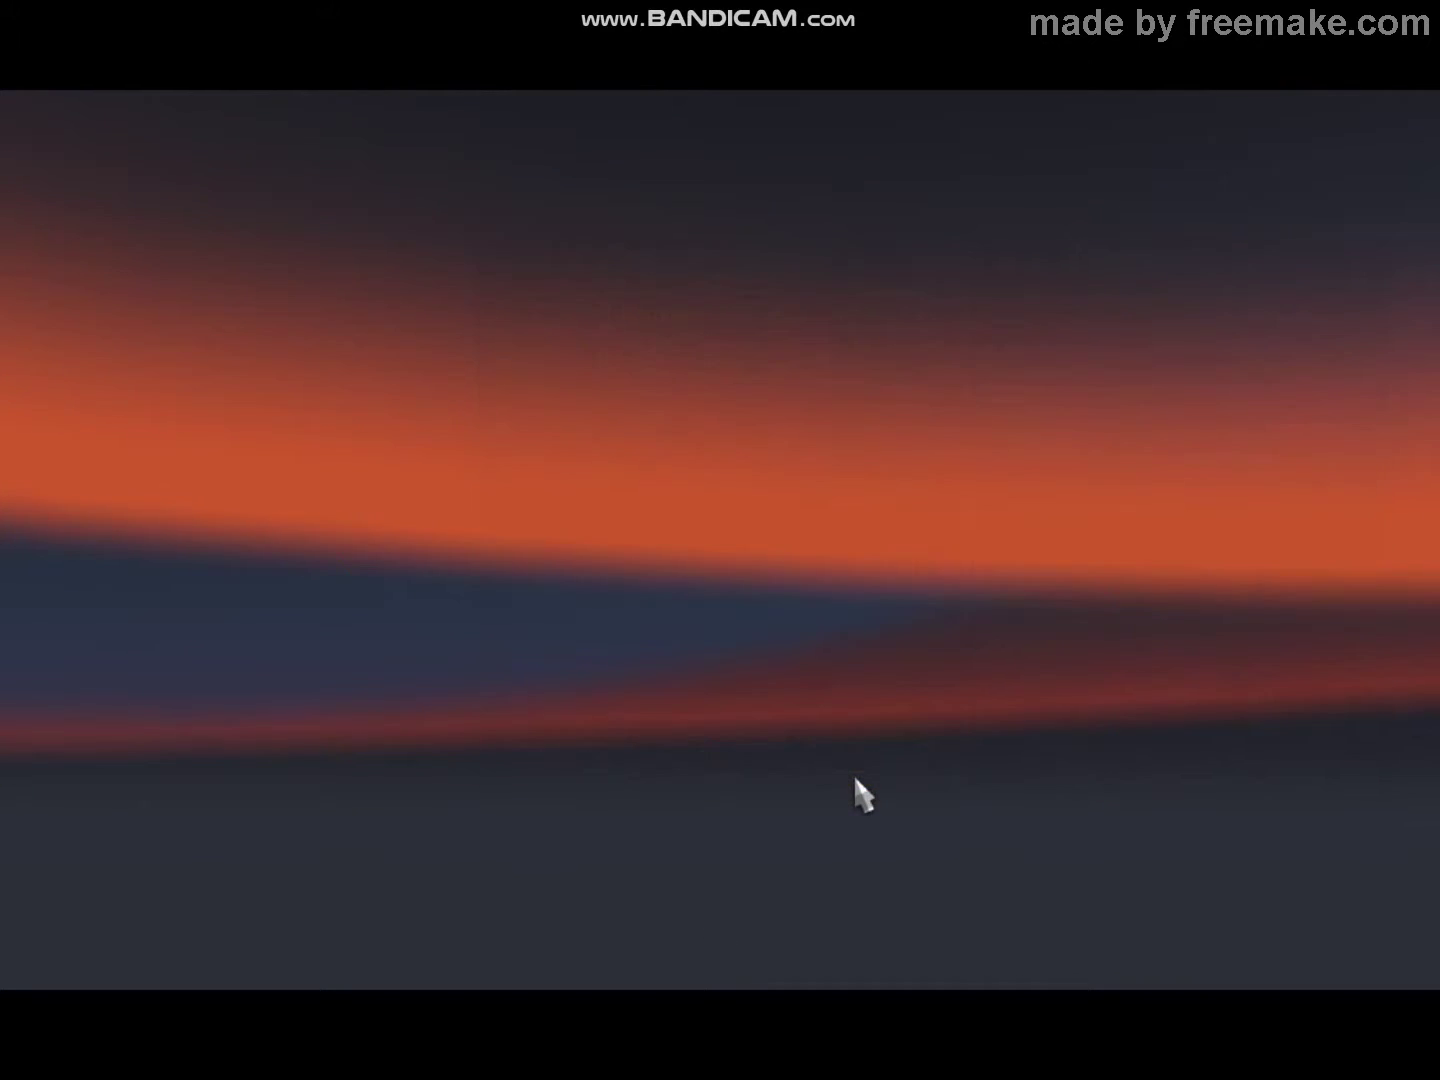